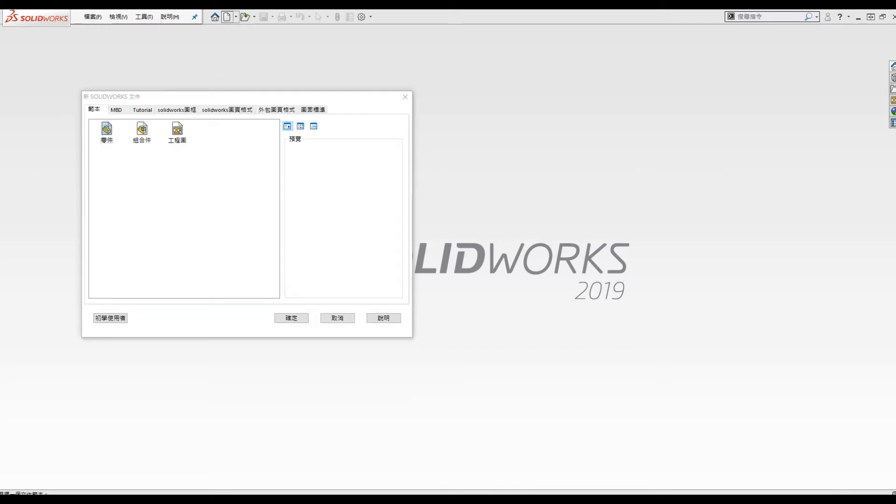
Create a new part and sketch a circle about 142 mm in diameter centred on the origin of the Front Plane.
left_click(294, 318)
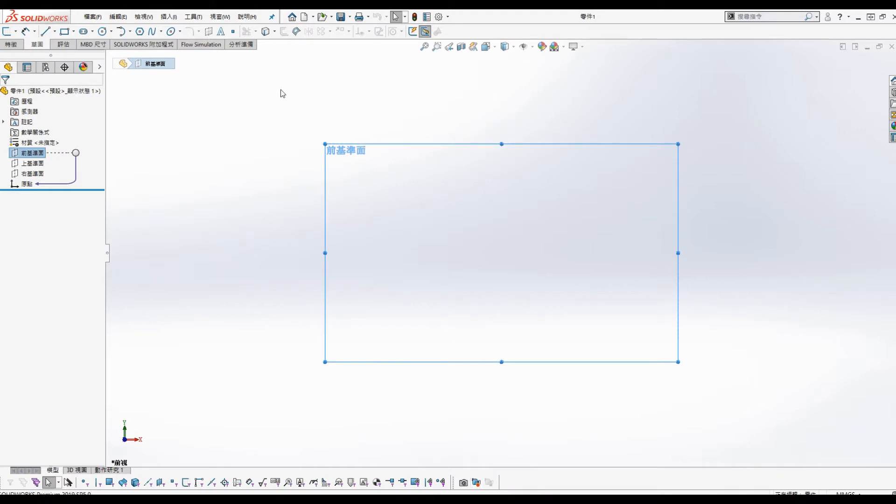
left_click(102, 32)
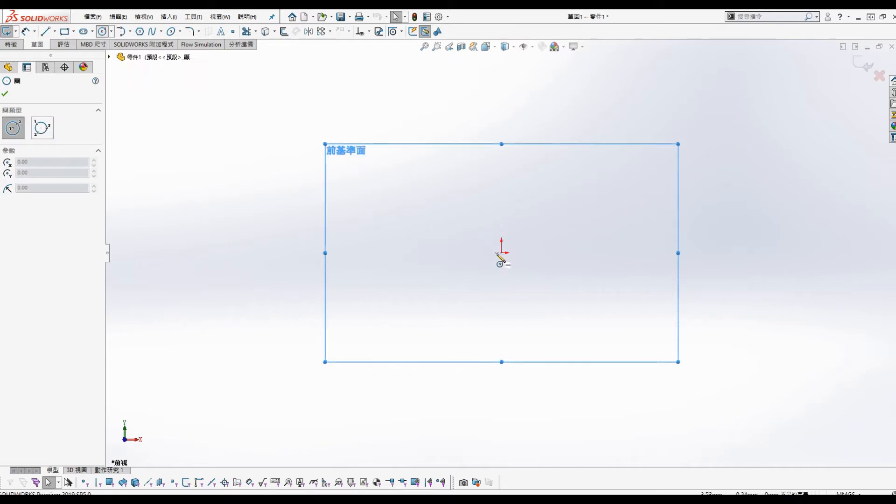
left_click(502, 253)
left_click(632, 201)
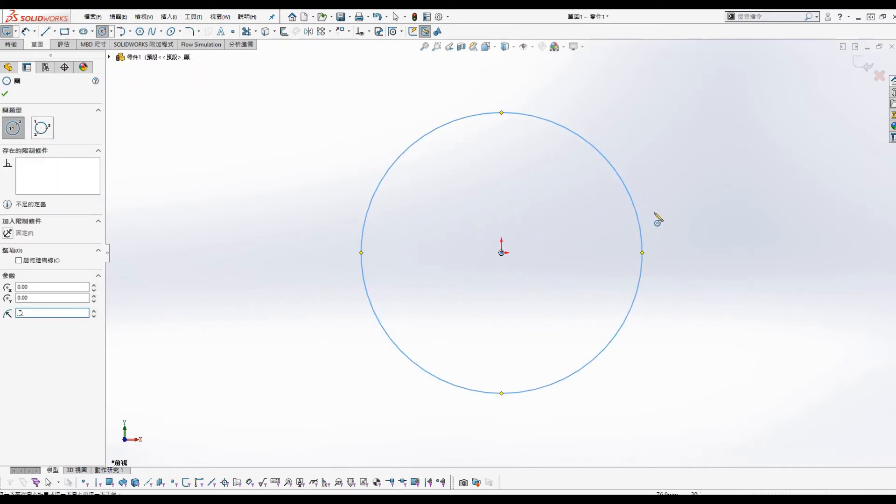
Dimension the circle's diameter and set it to 100 mm.
right_click(688, 186)
left_click(714, 195)
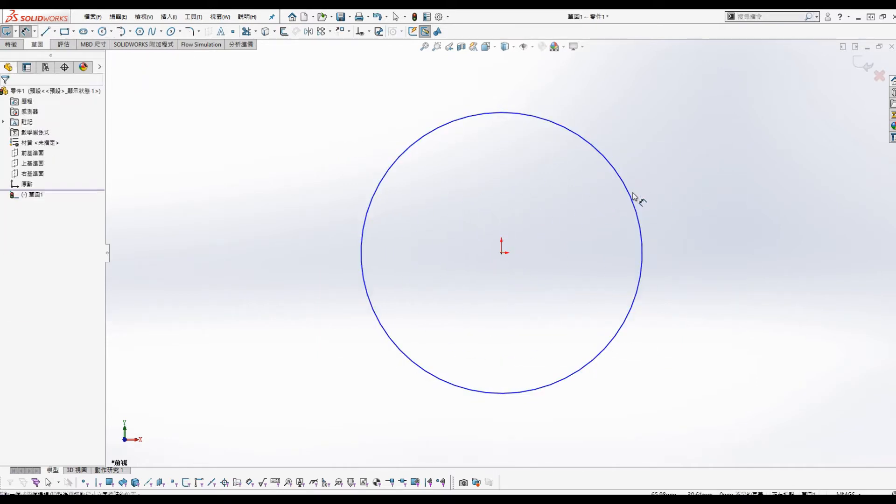
left_click(636, 200)
left_click(703, 148)
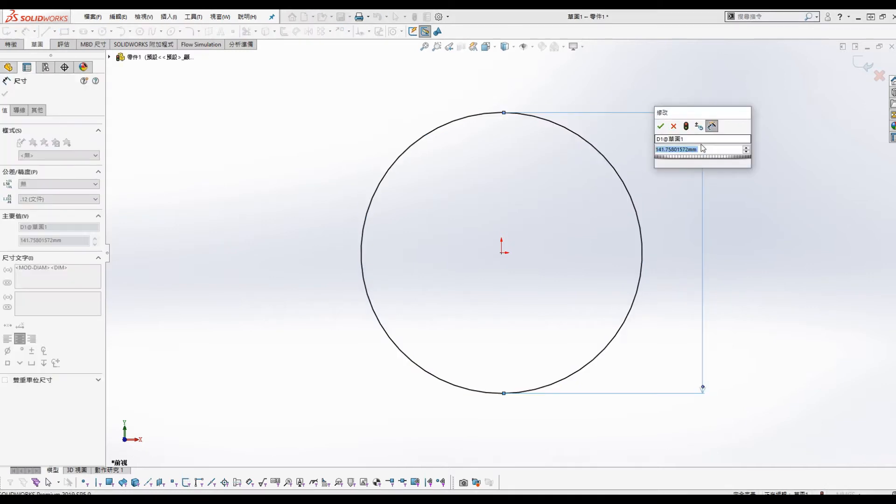
type("100")
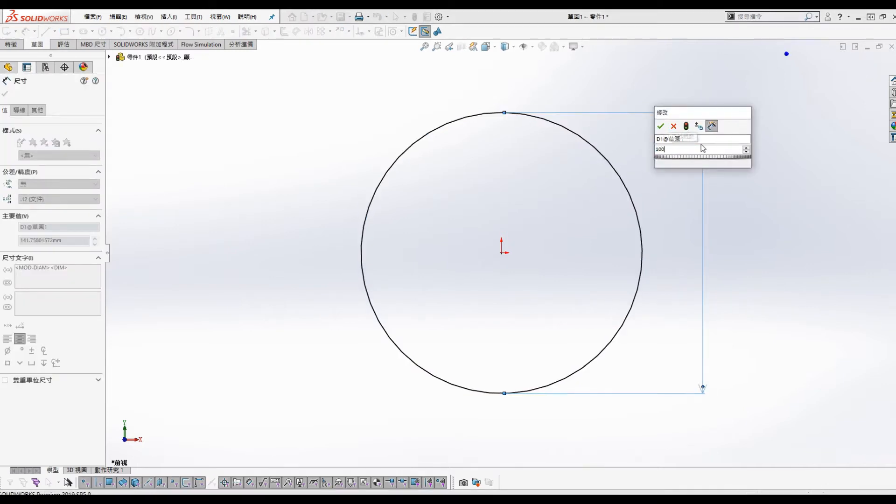
key("Return")
Extrude the circle 20 mm as a solid disc.
key("s")
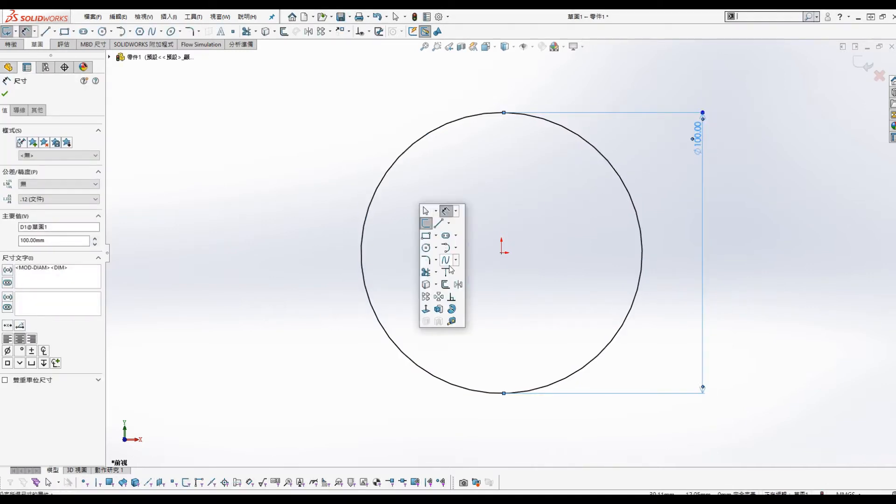
left_click(441, 313)
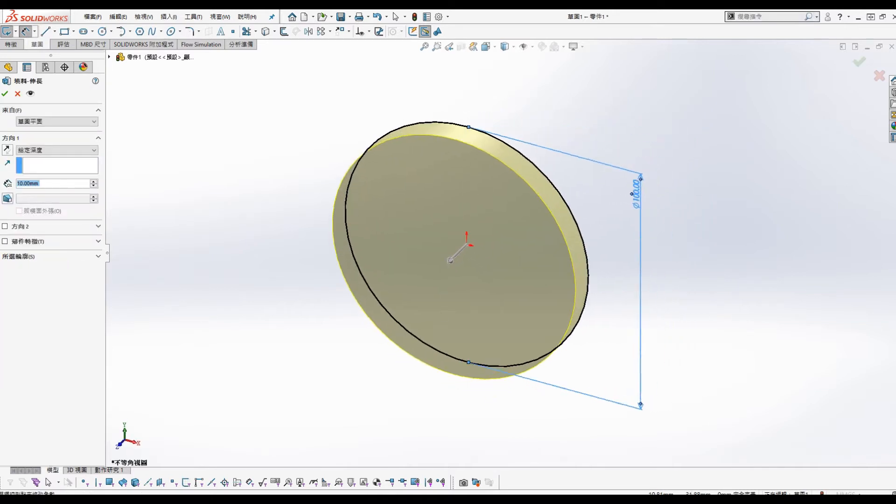
left_click(5, 94)
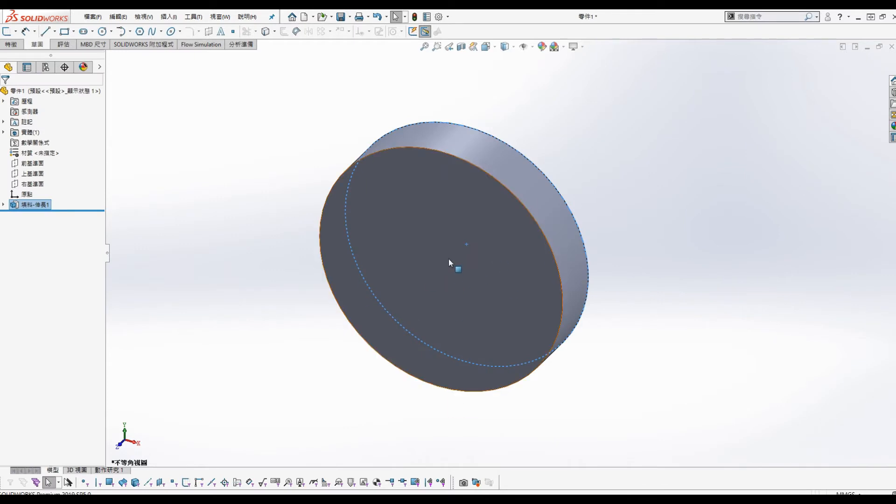
Sketch a horizontal centerline across the full diameter of the disc in a new sketch on its front face.
left_click(444, 245)
left_click(485, 218)
key("s")
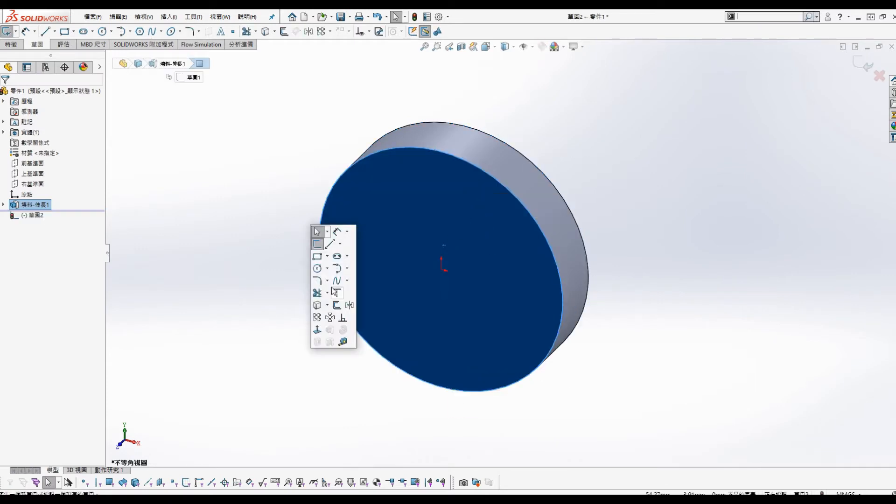
left_click(317, 330)
left_click(782, 174)
scroll(634, 202, "up", 2)
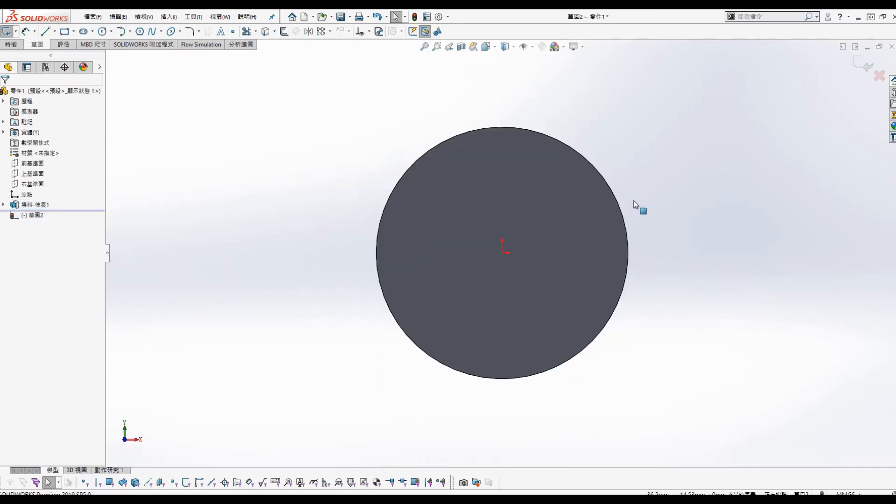
scroll(694, 228, "down", 2)
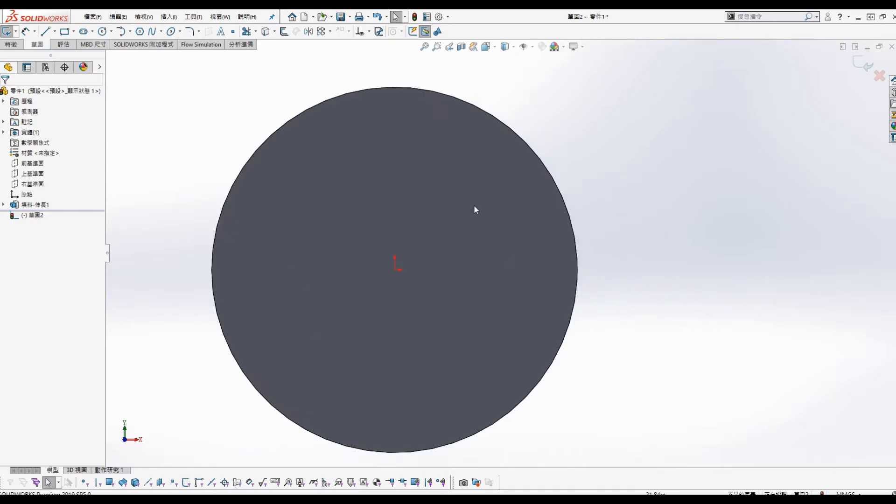
key("s")
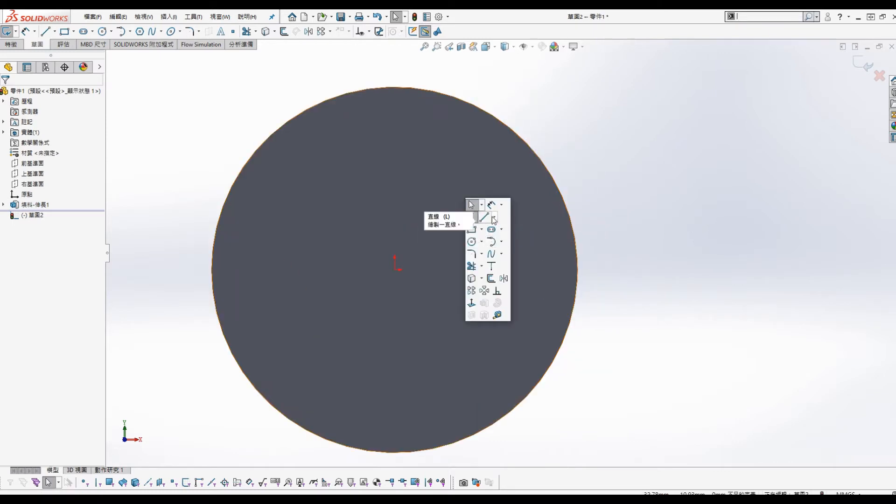
left_click(495, 218)
left_click(501, 240)
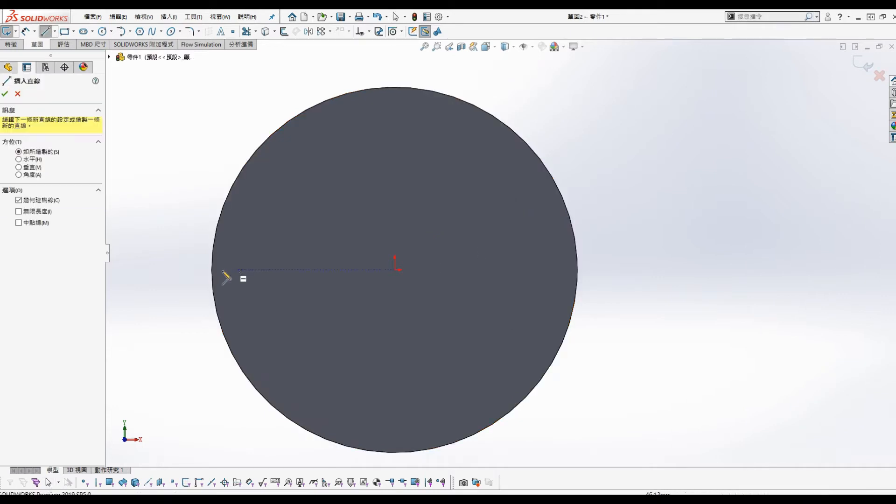
left_click(212, 269)
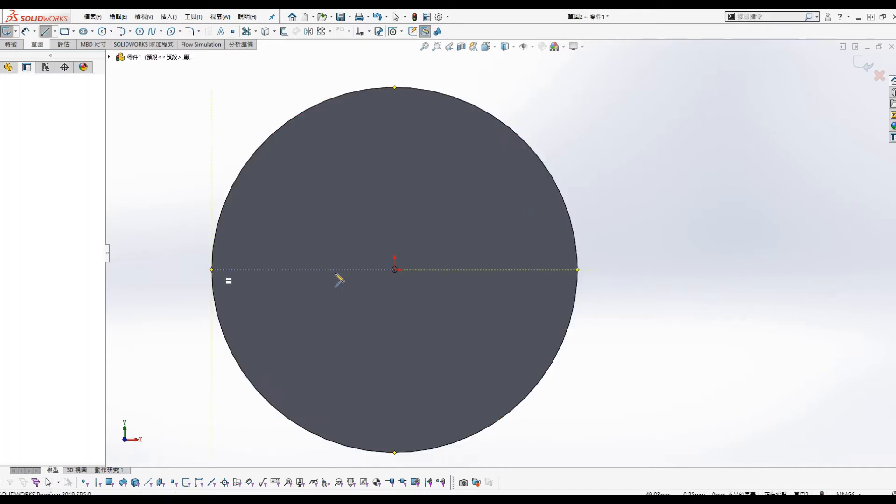
left_click(577, 270)
key("Escape")
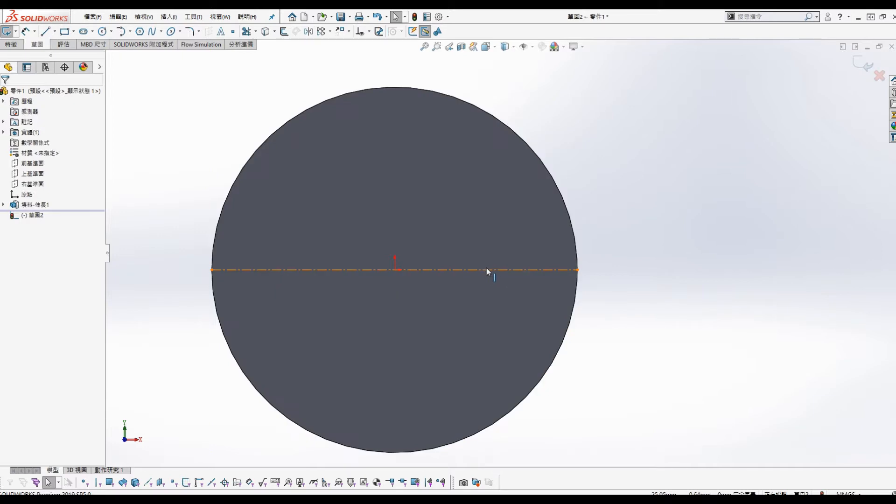
Offset the horizontal centerline by 35 mm in both directions with dimensions added.
left_click(487, 268)
key("s")
left_click(562, 329)
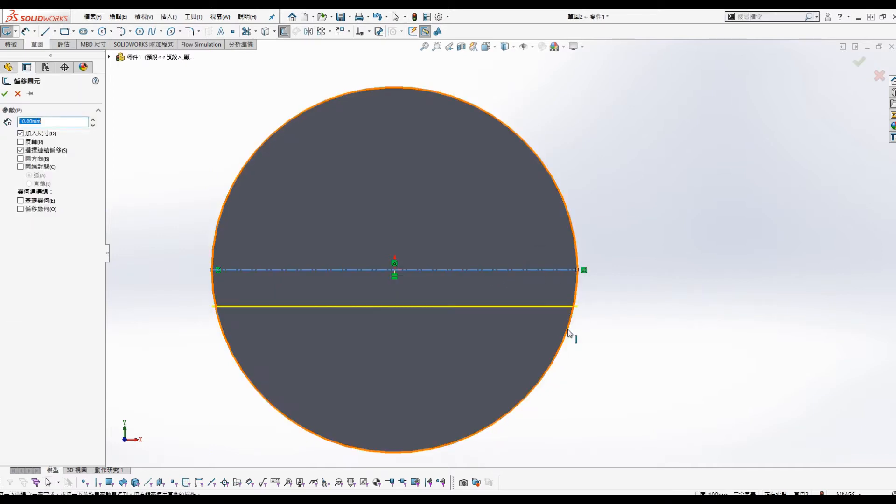
key("Return")
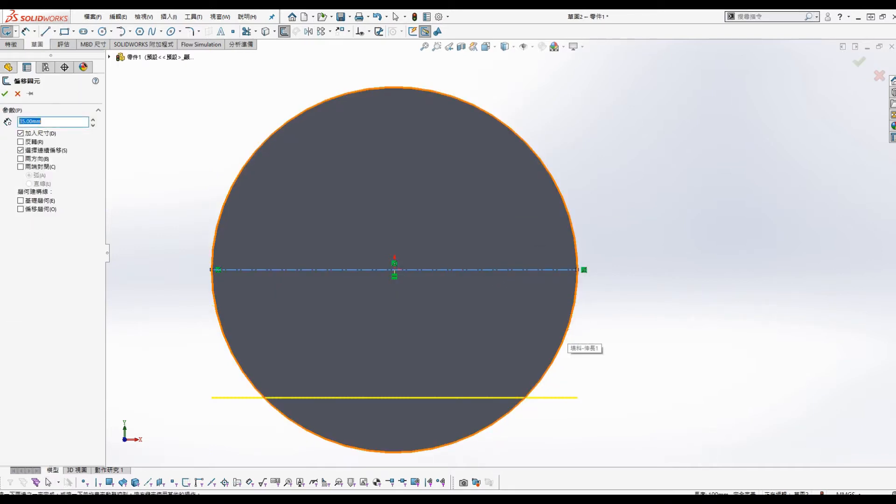
left_click(39, 159)
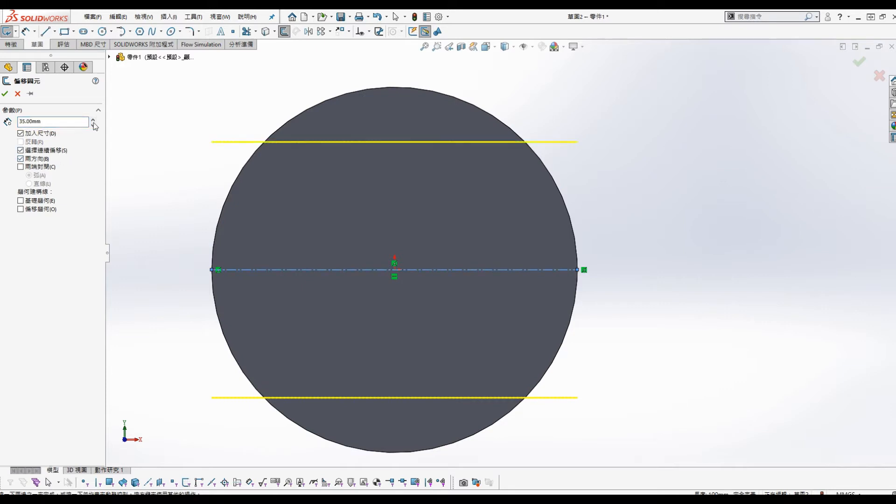
left_click(9, 95)
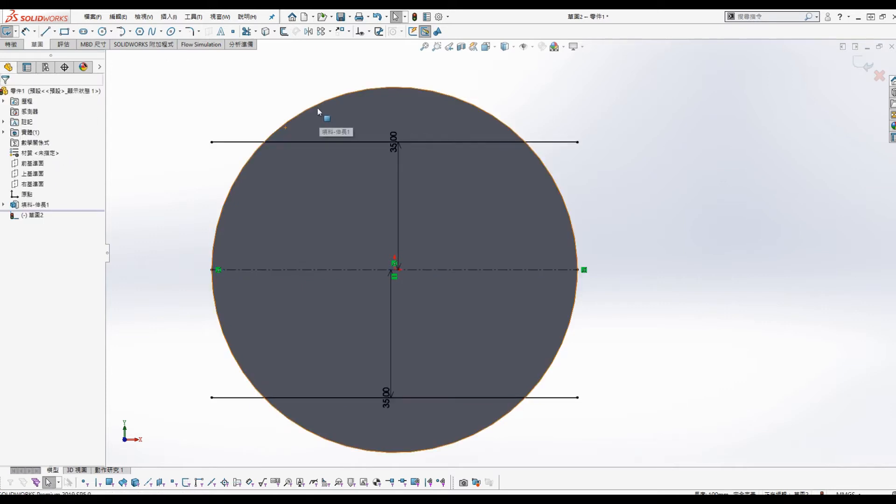
Convert the disc's circular edge into the sketch and power-trim the ends of both offset lines that extend beyond the circle.
key("s")
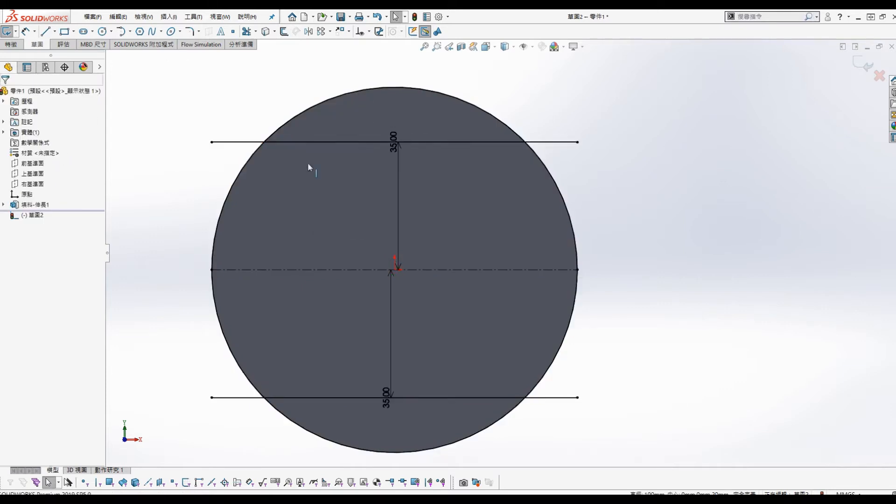
key("s")
left_click(223, 166)
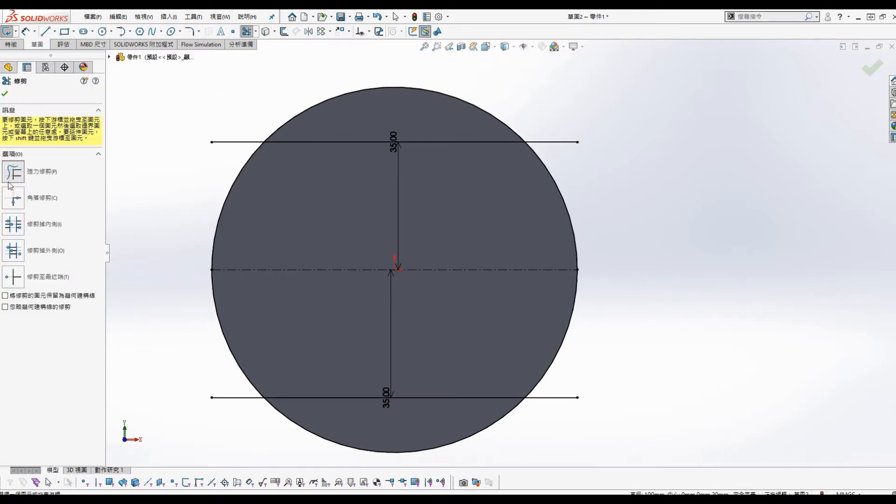
mouse_move(221, 107)
left_mouse_down()
mouse_move(270, 201)
mouse_move(520, 182)
left_mouse_up()
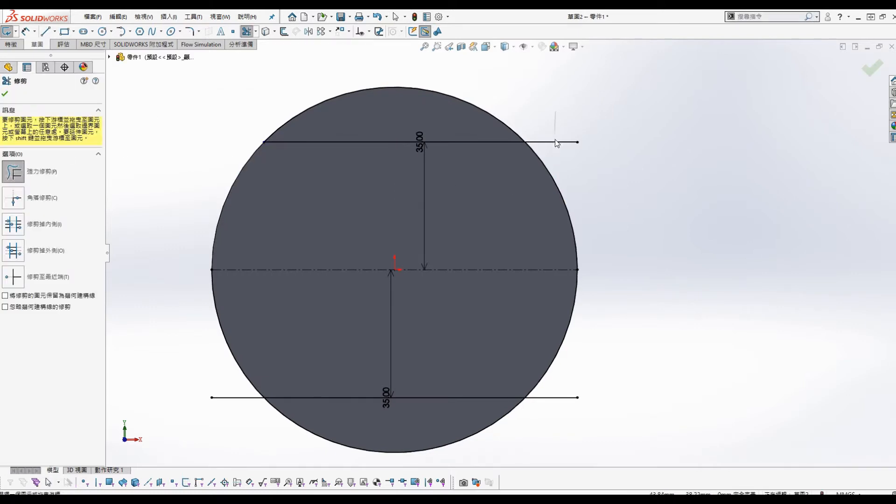
left_click_drag(556, 141, 614, 226)
left_click_drag(569, 400, 572, 392)
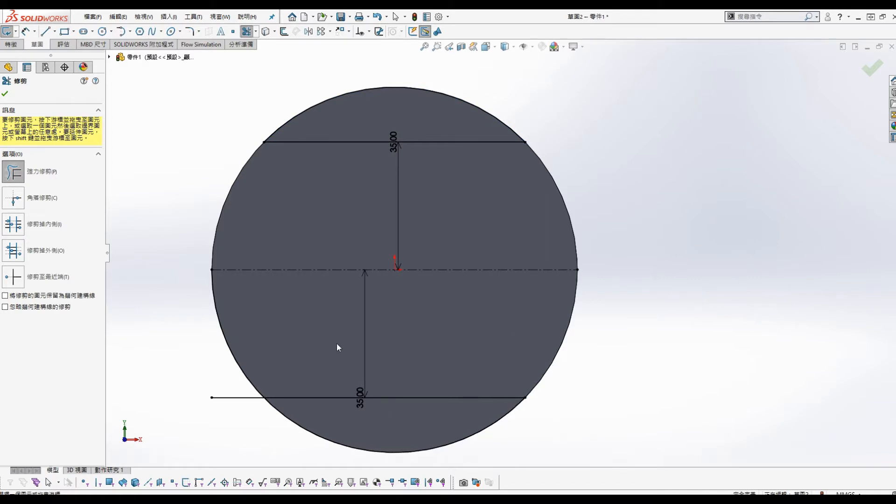
mouse_move(233, 330)
left_mouse_down()
mouse_move(230, 417)
mouse_move(230, 372)
mouse_move(219, 397)
left_mouse_up()
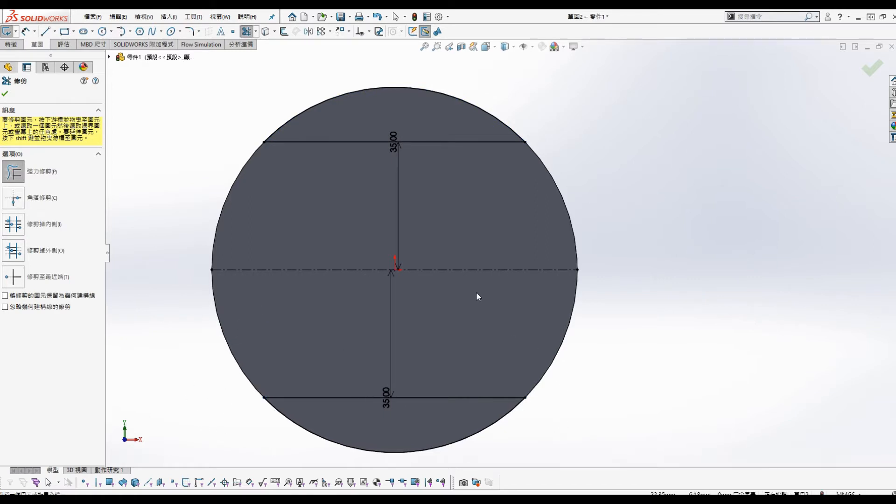
Cut away the upper and lower circular segments of the disc with an extruded cut set to Through All.
key("s")
left_click(496, 411)
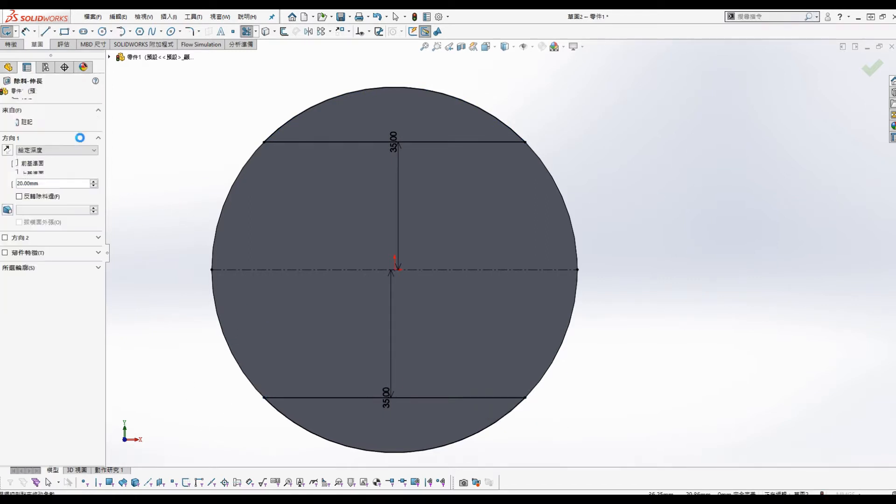
left_click(69, 150)
left_click(47, 167)
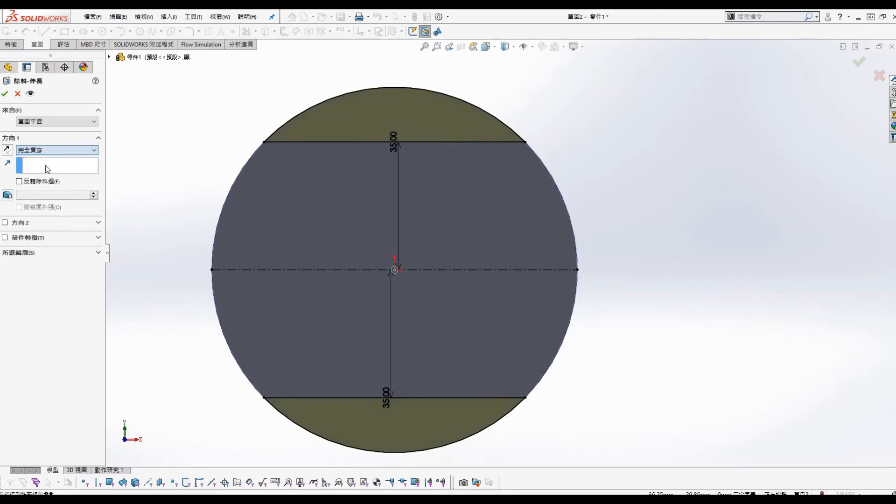
left_click(4, 94)
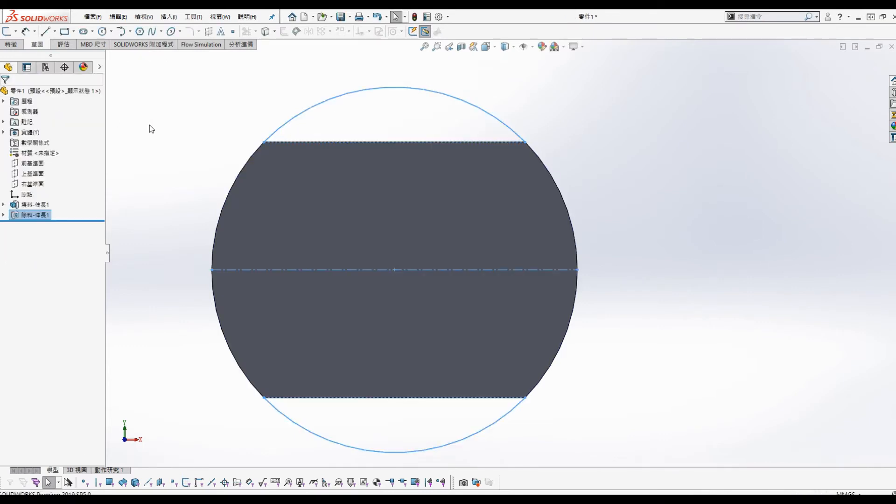
left_click(784, 242)
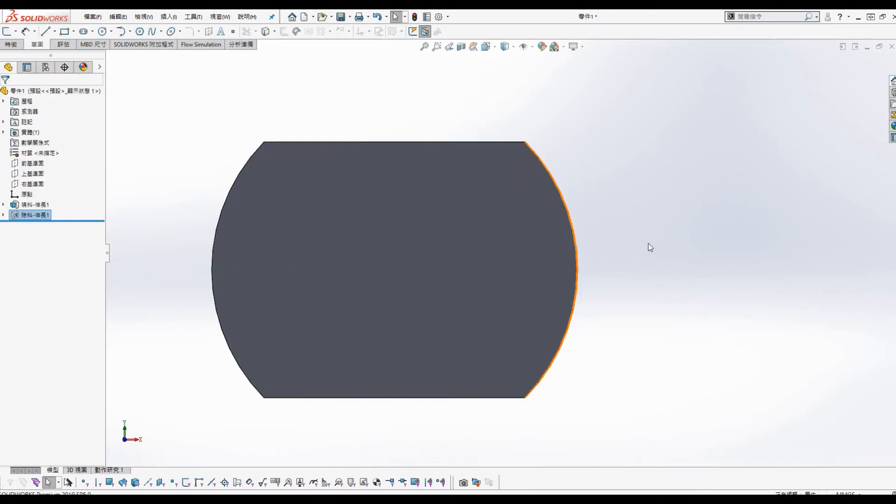
In a new sketch on the Top Plane, draw two concentric circles above the disc, vertically aligned with the origin: about 26 mm diameter and 22 mm radius.
left_click(26, 176)
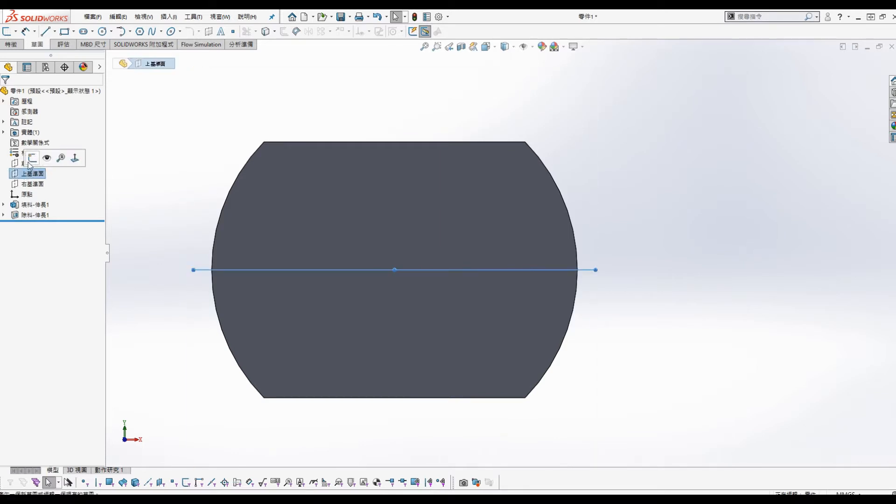
left_click(32, 161)
key("s")
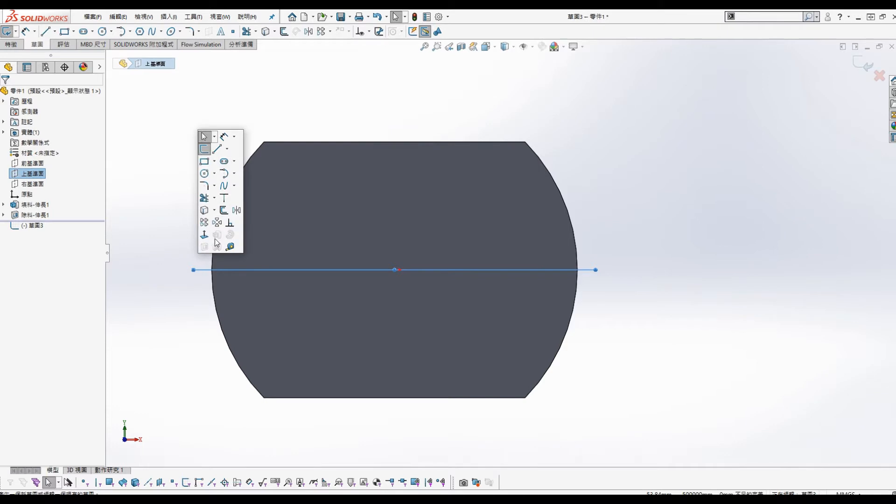
left_click(204, 235)
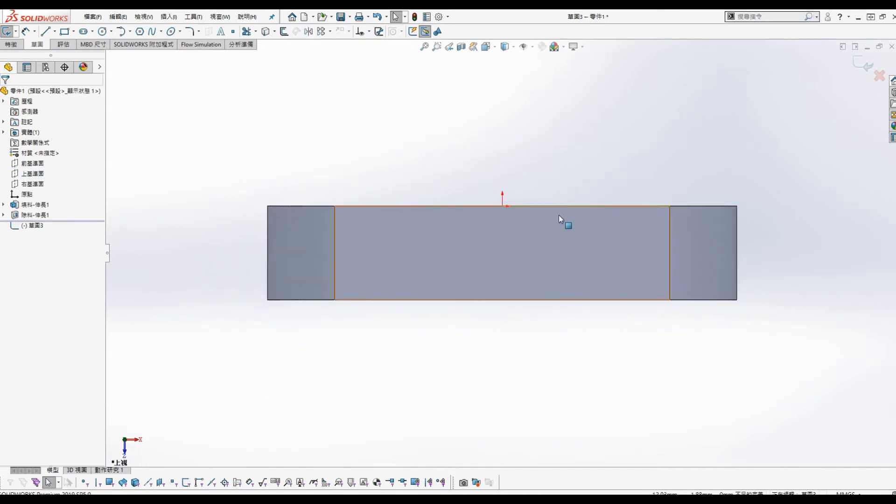
key("ctrl+8")
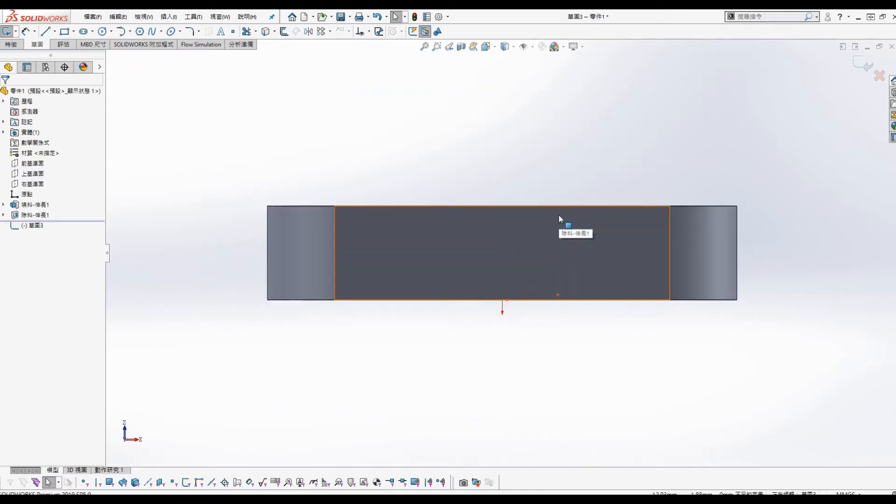
scroll(624, 165, "up", 4)
scroll(624, 173, "down", 2)
key("s")
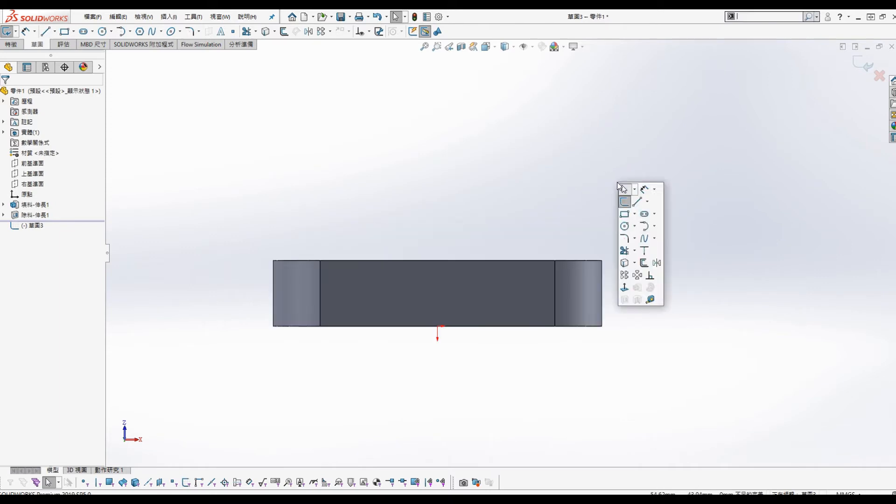
left_click(624, 226)
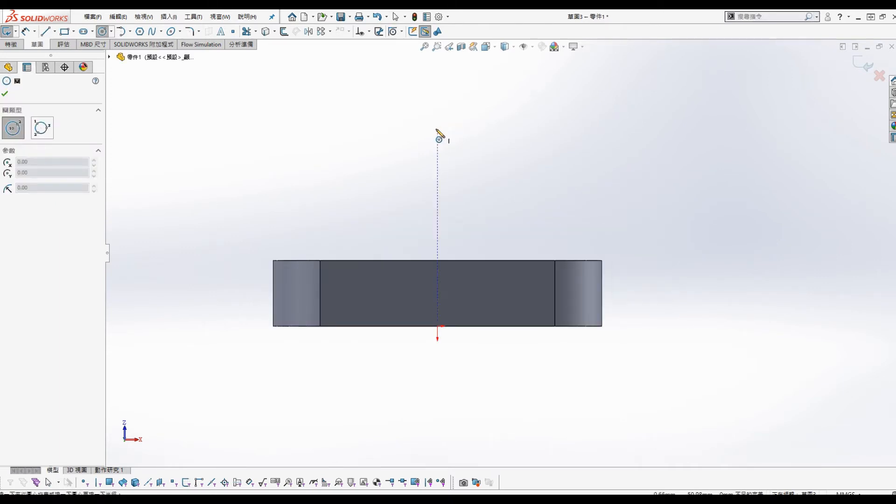
left_click(437, 130)
left_click(461, 163)
left_click(437, 129)
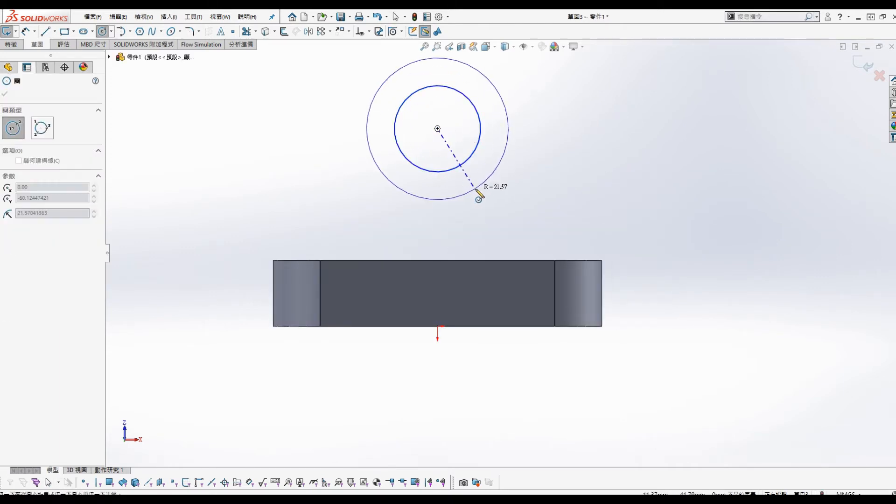
left_click(477, 191)
Draw lines down from both side points of the outer circle to the disc's upper edge, joined by a base line about 46 mm long.
key("s")
left_click(486, 206)
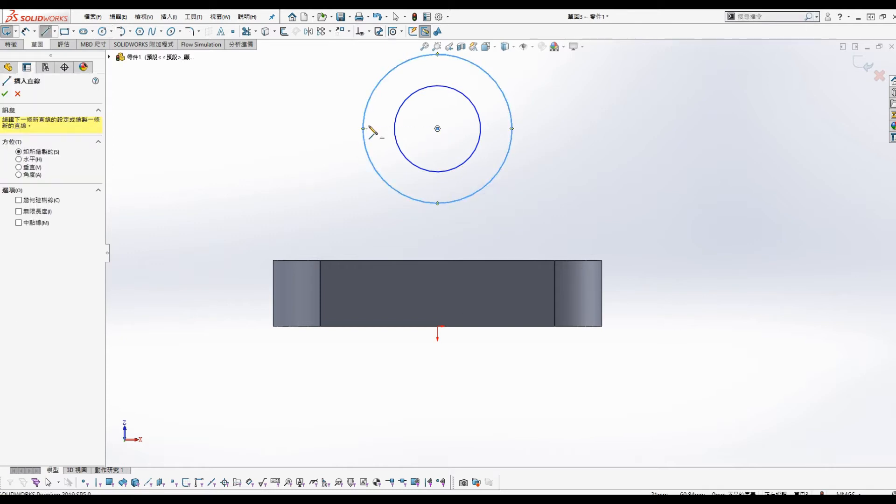
left_click(363, 129)
left_click(363, 260)
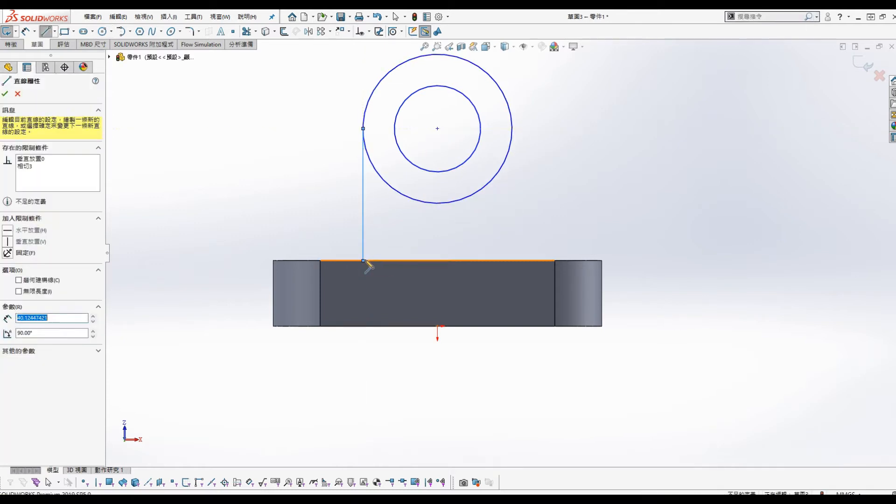
double_click(515, 260)
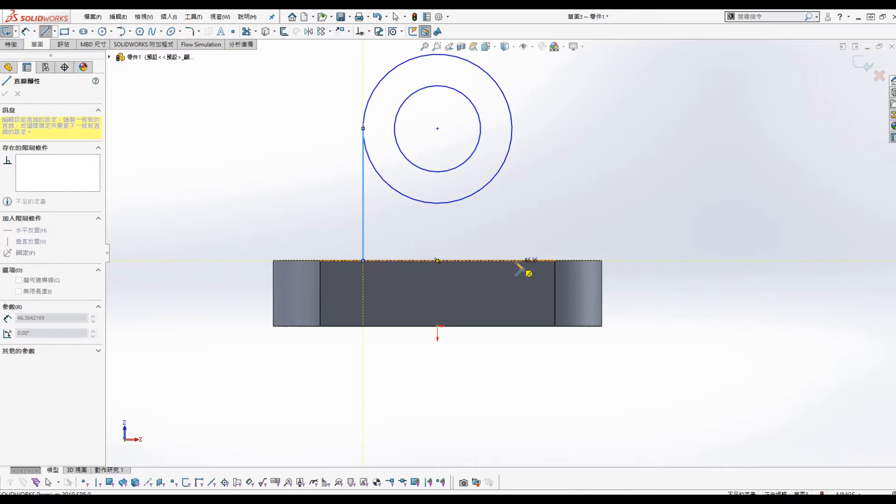
left_click(512, 130)
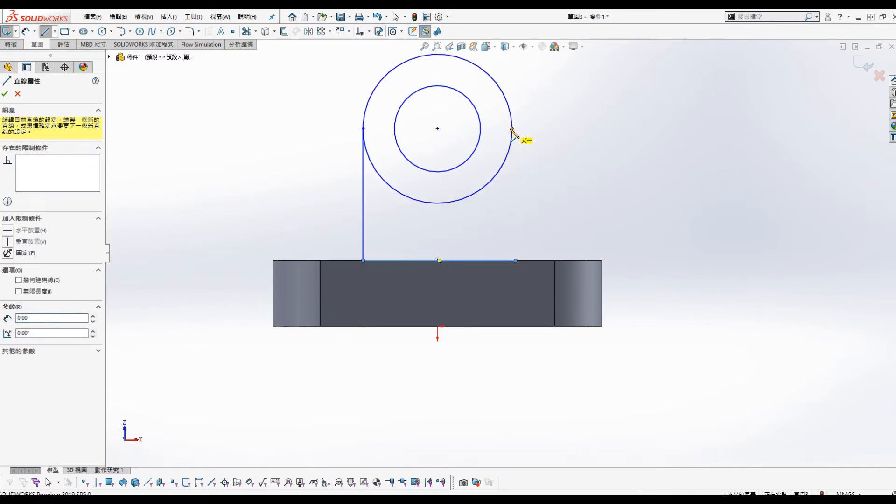
left_click(512, 129)
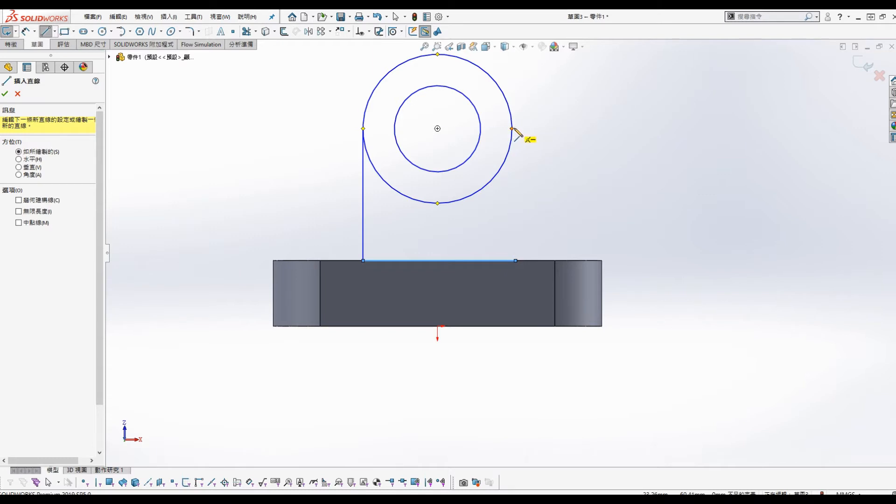
left_click_drag(512, 129, 515, 263)
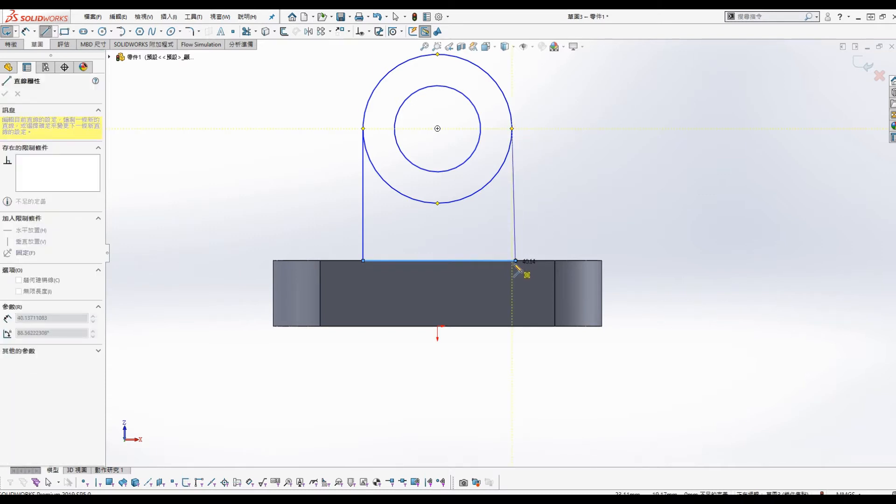
key("Escape")
Make the slanted side line vertical and align the circles' center vertically with the origin.
left_click(515, 225)
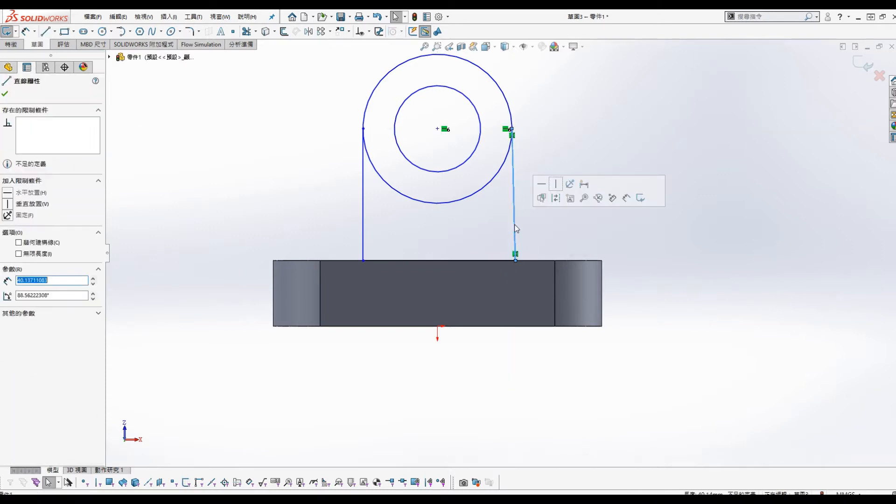
left_click(556, 184)
left_click(582, 124)
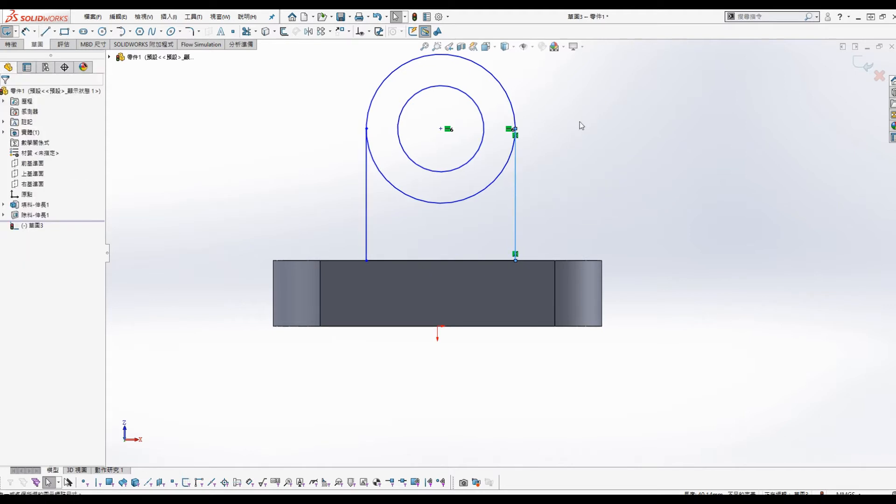
left_click(439, 129)
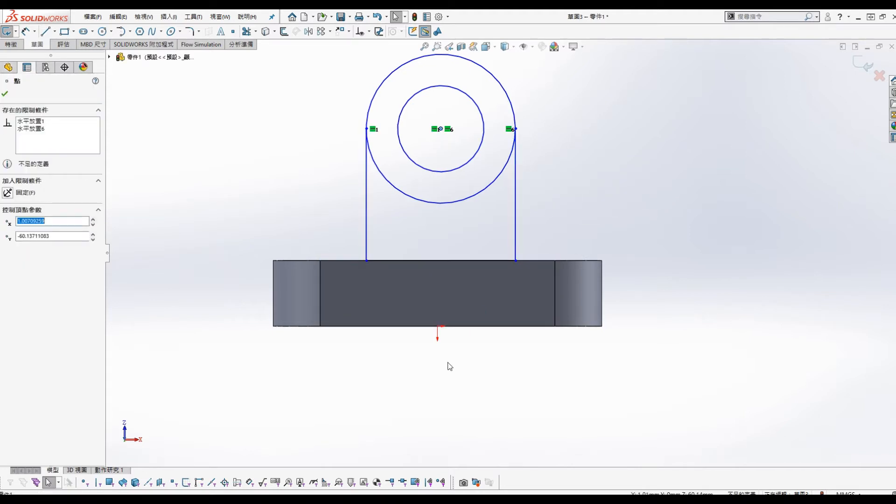
left_click(438, 327, "ctrl")
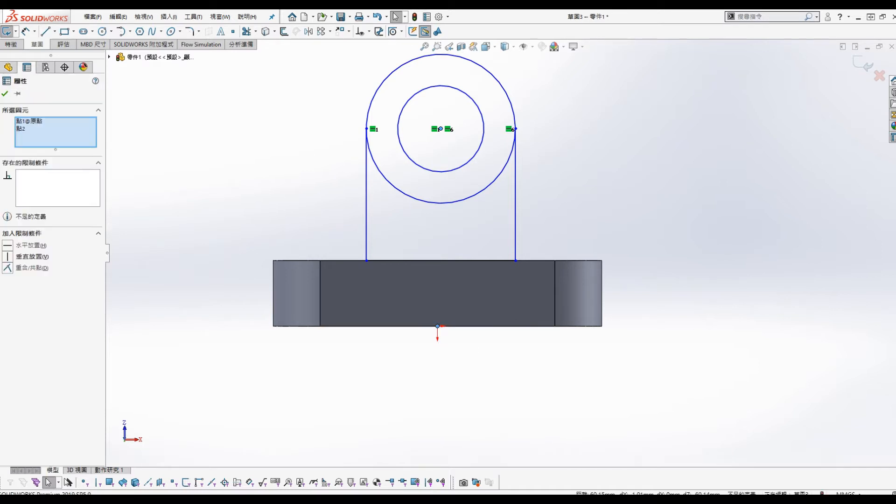
left_click(8, 257)
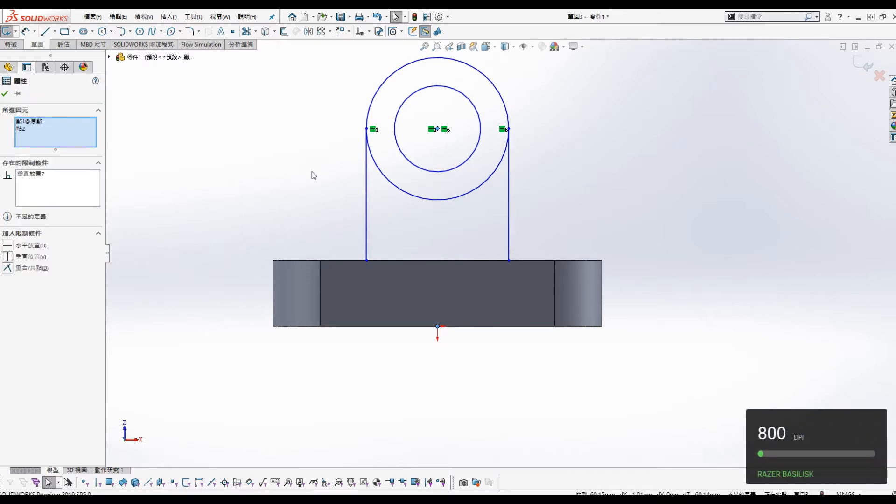
left_click(586, 136)
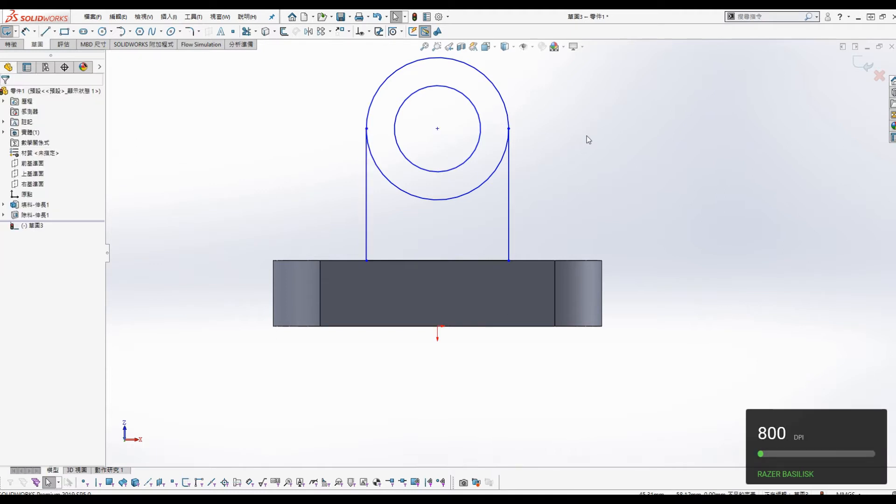
Power-trim the lower half of the outer circle to leave a round-topped lug profile.
key("s")
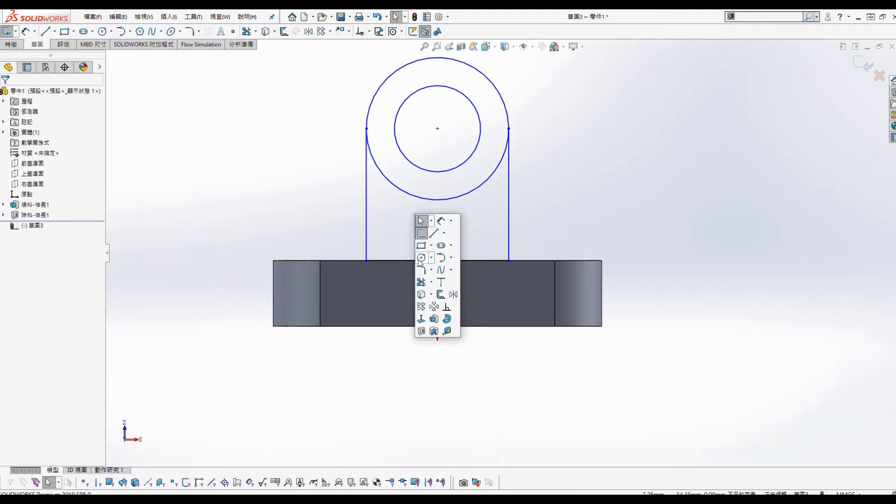
left_click(421, 282)
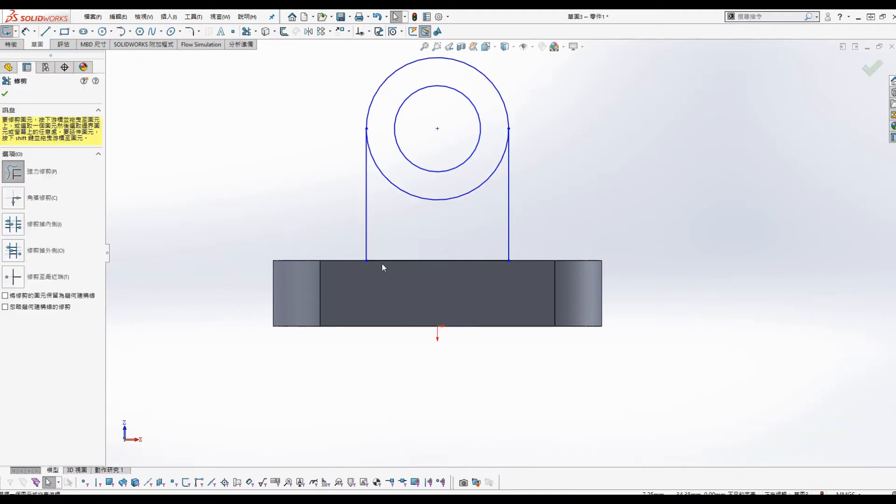
left_click_drag(411, 220, 423, 190)
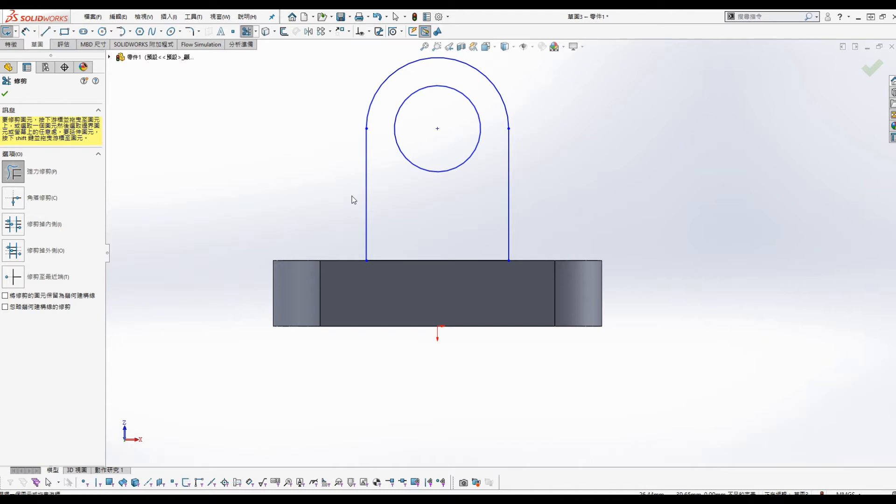
right_click(274, 178)
left_click(293, 188)
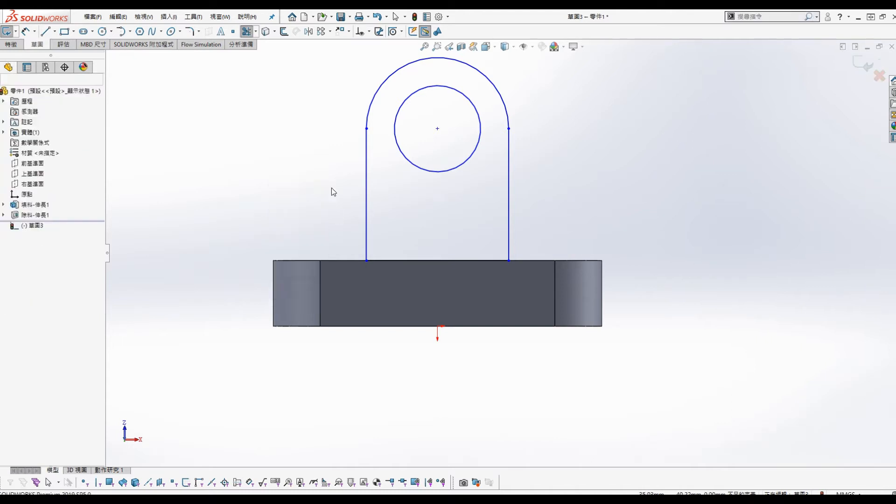
Dimension the inner circle at 20 mm diameter and the lug's outer arc at 22 mm radius.
left_click(470, 164)
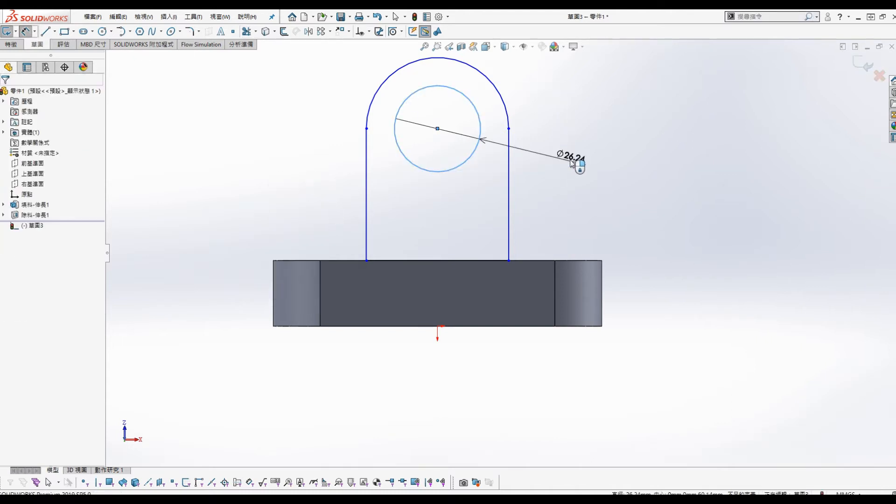
left_click(575, 163)
type("20")
key("Return")
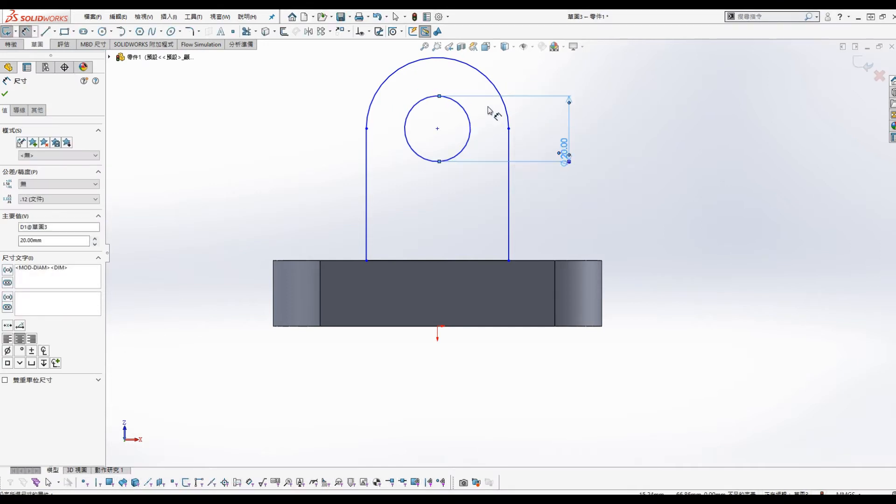
left_click(516, 114)
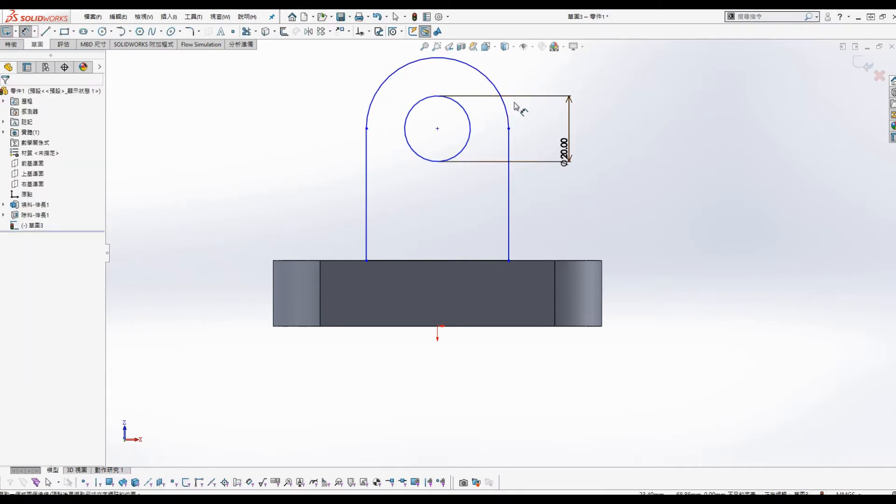
left_click(508, 109)
left_click(575, 73)
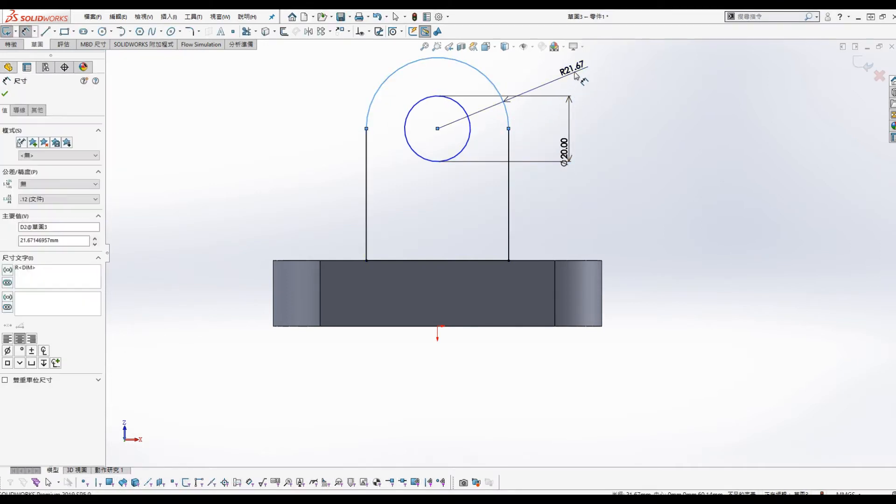
type("22")
key("Return")
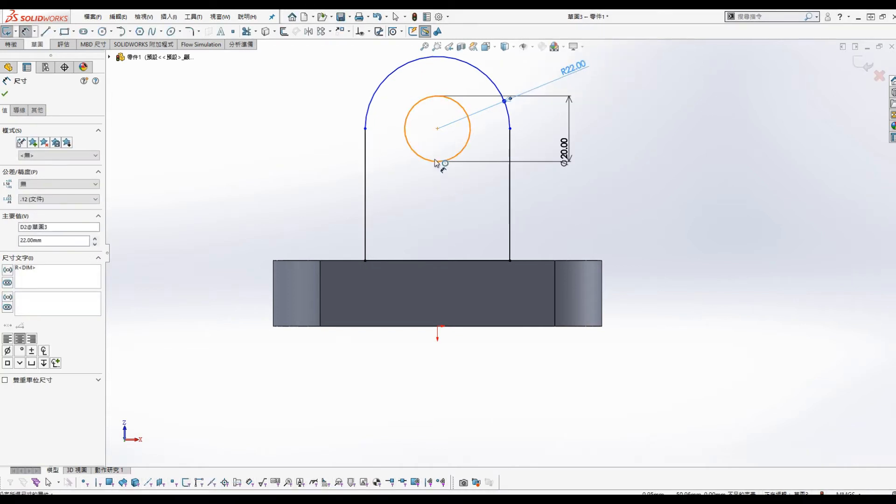
left_click(434, 164)
left_click(298, 323)
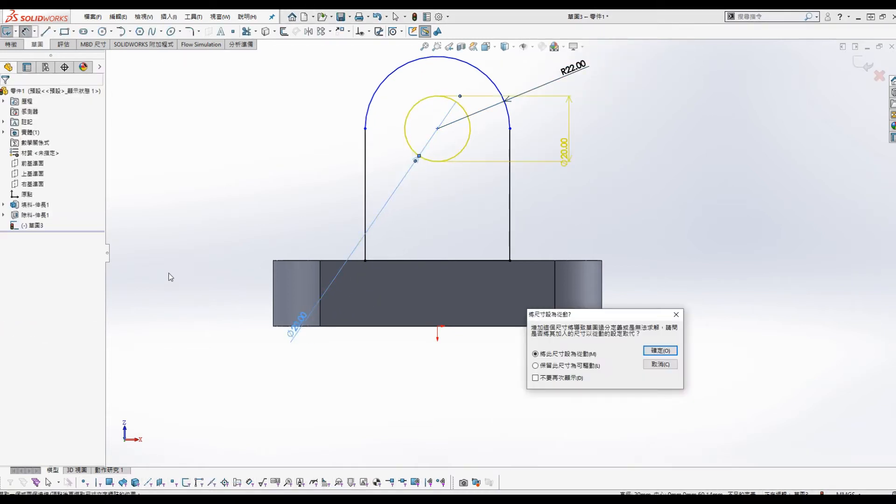
left_click(660, 365)
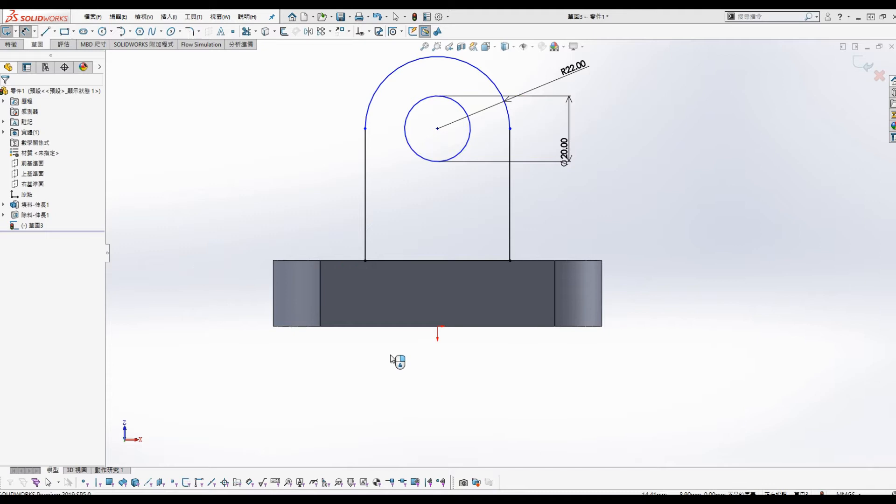
Dimension the height from the disc's lower edge to the hole center as 48 mm.
left_click(299, 326)
left_click(412, 155)
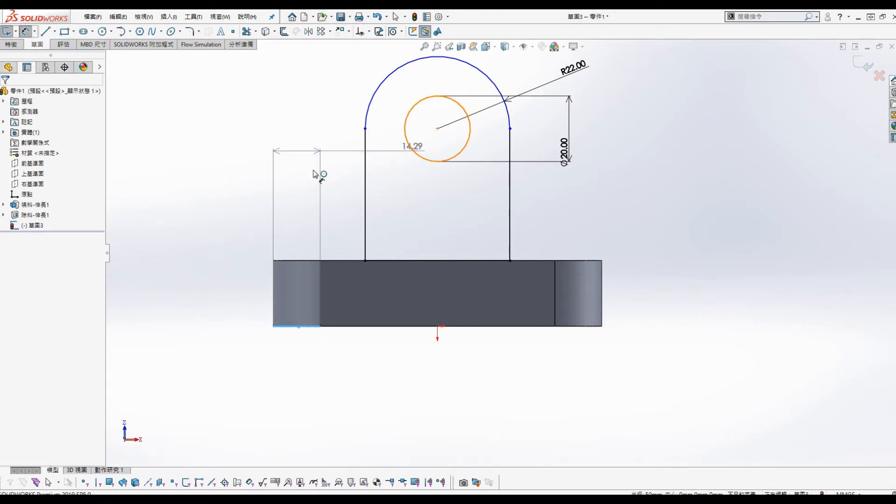
left_click(209, 177)
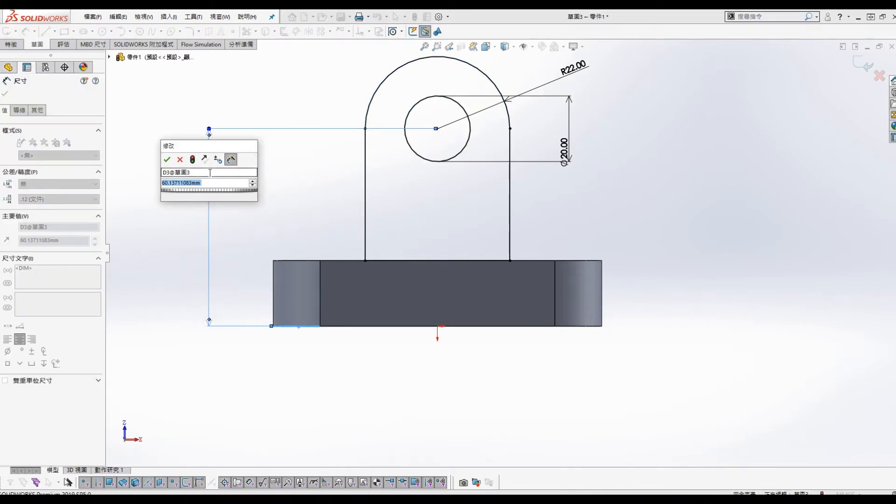
key("Return")
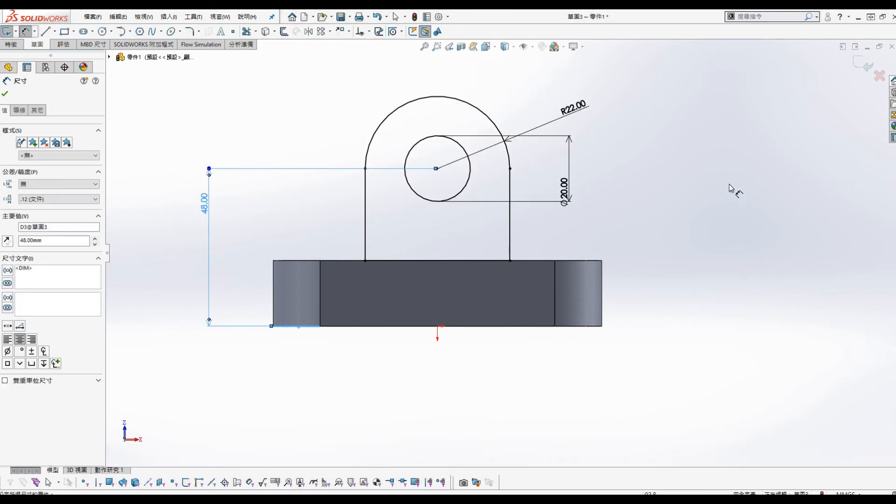
left_click(727, 185)
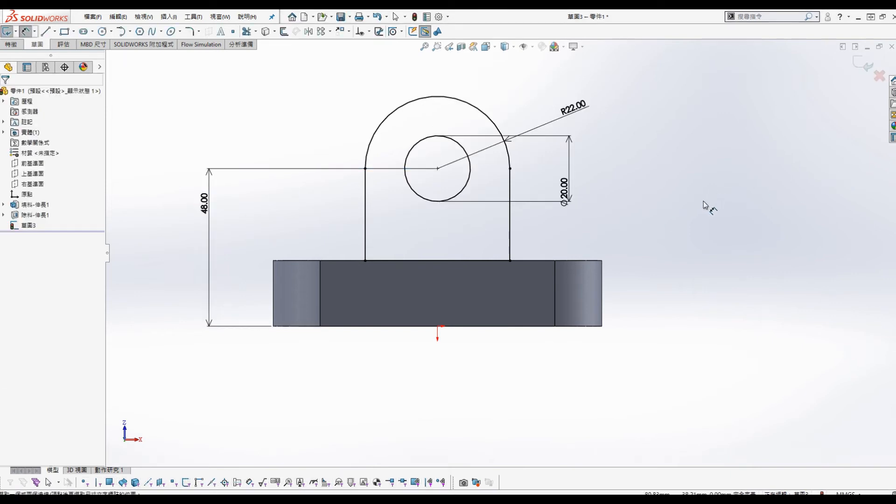
middle_click_drag(679, 195, 674, 233)
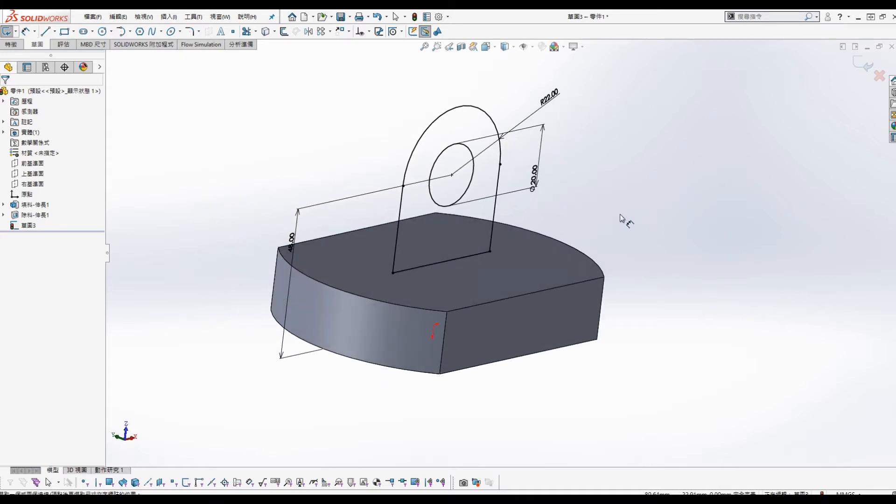
Extrude the round-topped lug profile symmetrically about the sketch plane to a total depth of 50 mm.
key("s")
left_click(640, 320)
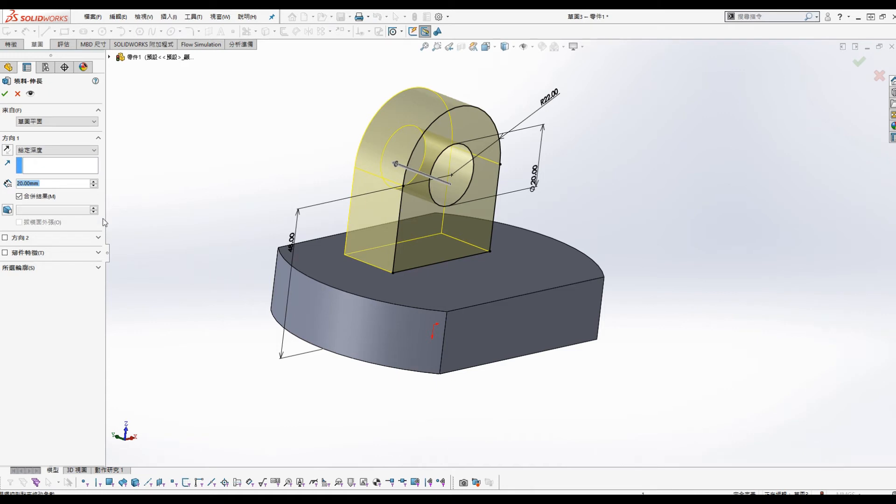
left_click(57, 149)
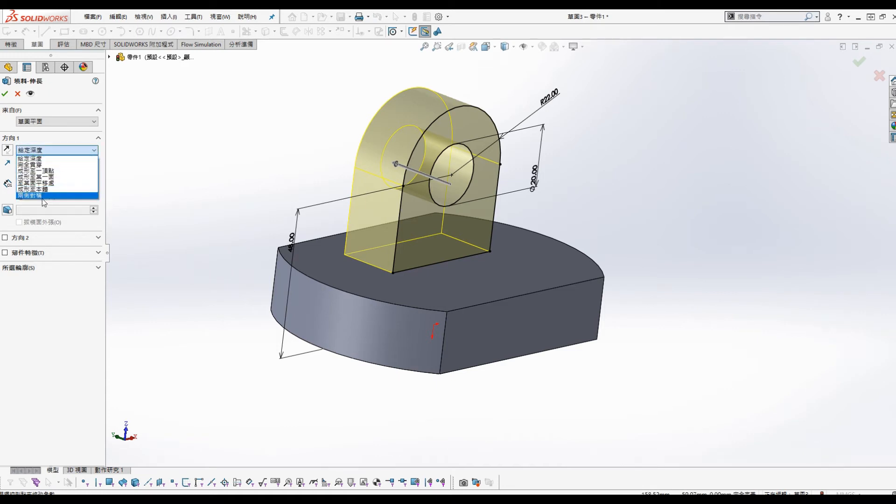
left_click(57, 196)
type("50")
key("Return")
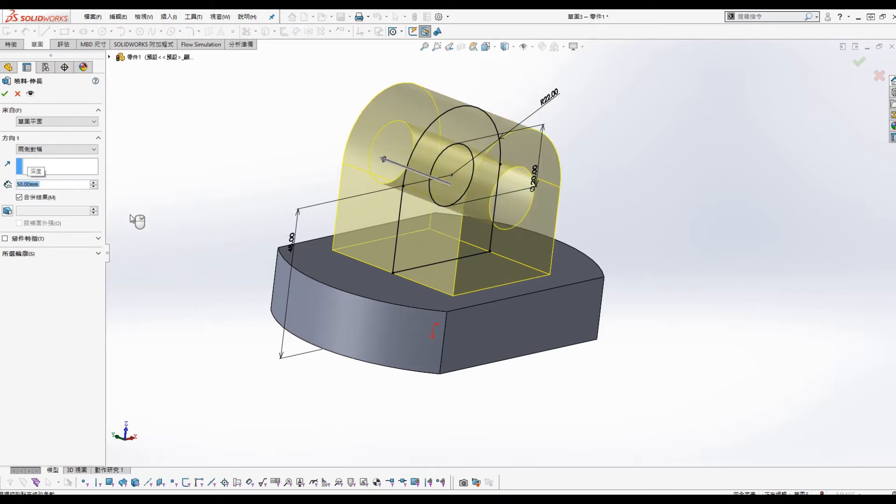
left_click(6, 94)
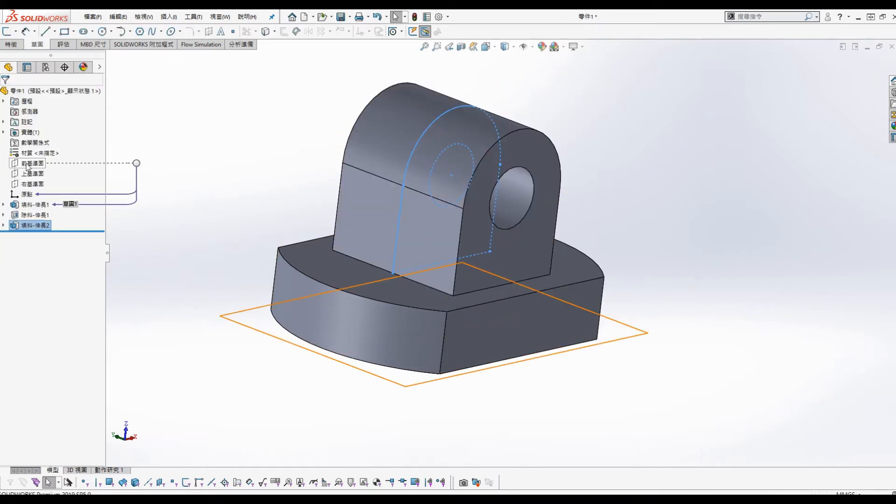
Start a new sketch on the Top Plane and orient the view normal to it.
left_click(29, 163)
left_click(40, 172)
left_click(33, 162)
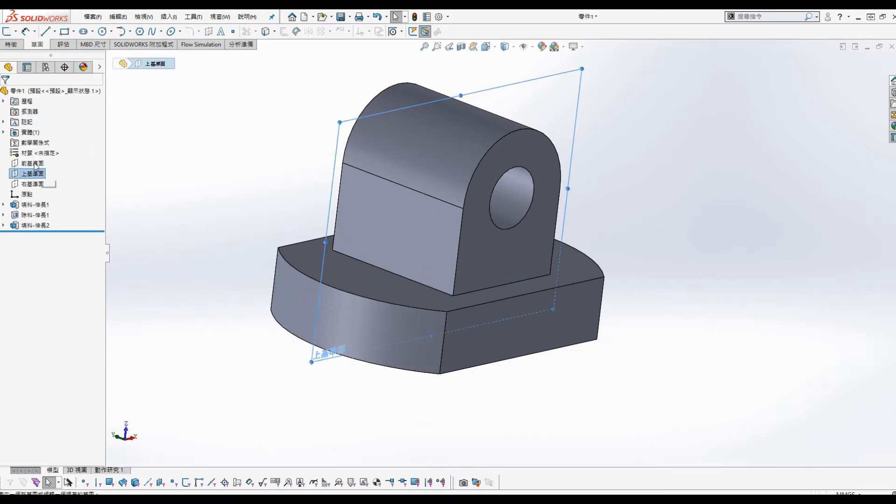
key("s")
left_click(205, 273)
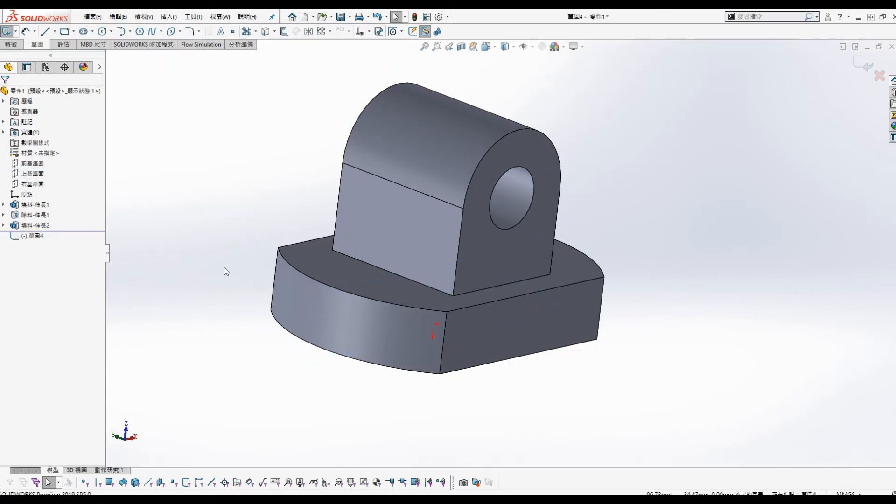
key("s")
left_click(126, 345)
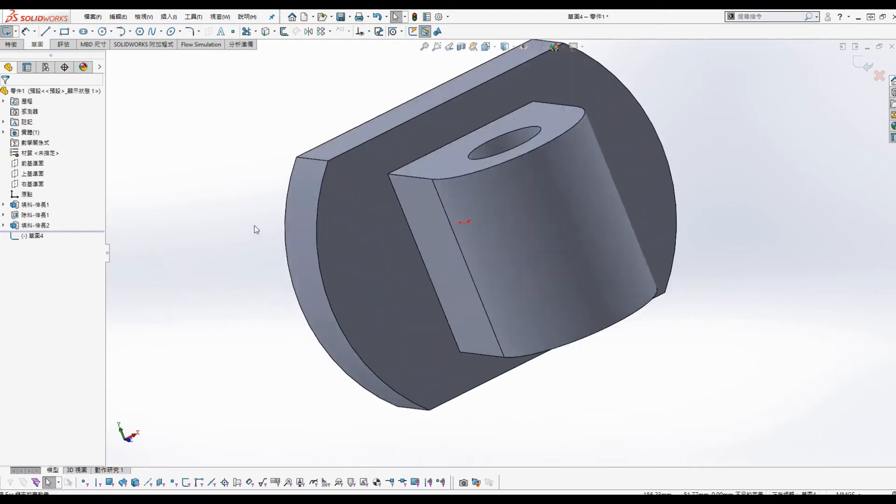
key("shift+Up")
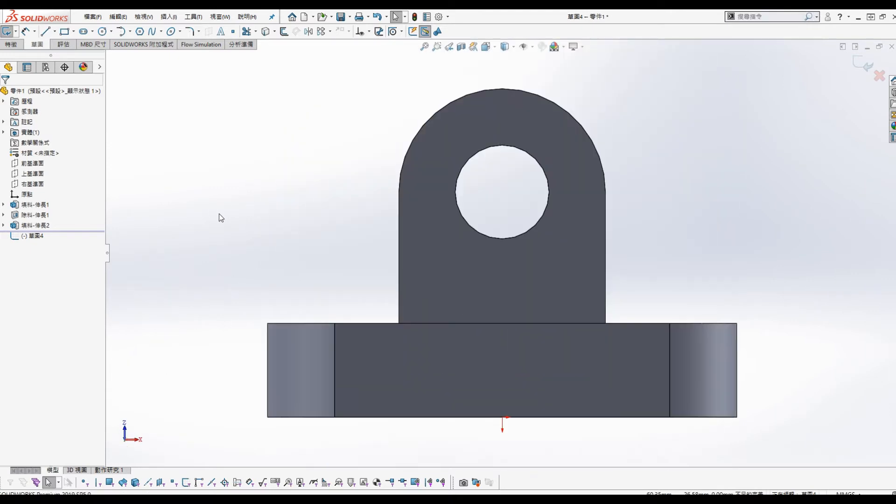
scroll(651, 201, "up", 3)
scroll(684, 221, "down", 1)
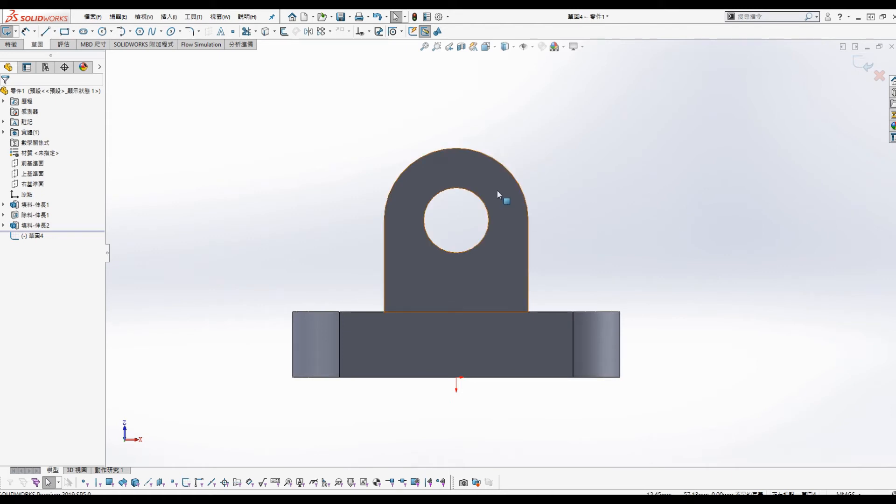
Convert the lug's outer arc and its two vertical side edges into sketch entities.
scroll(498, 189, "down", 2)
key("s")
left_click(504, 272)
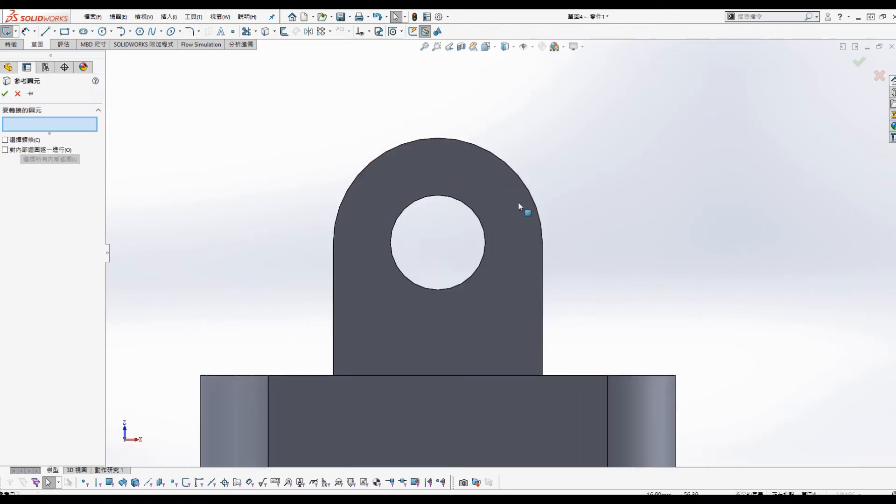
left_click(529, 194)
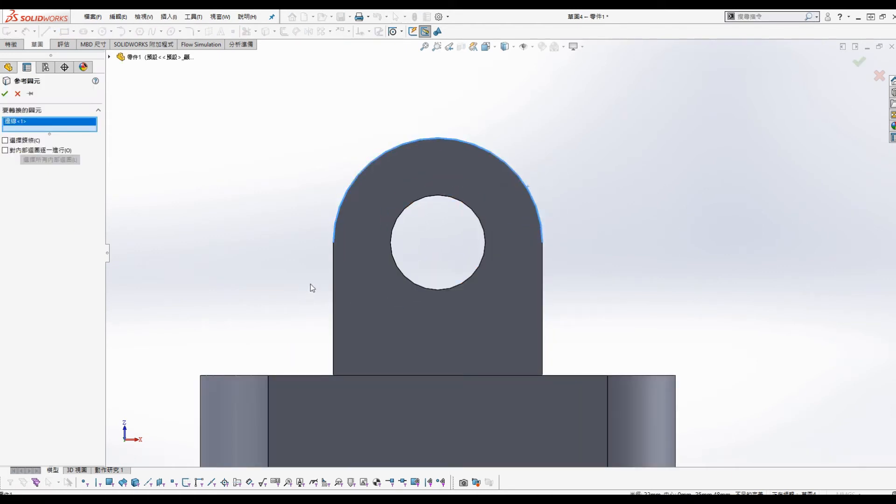
left_click(334, 277)
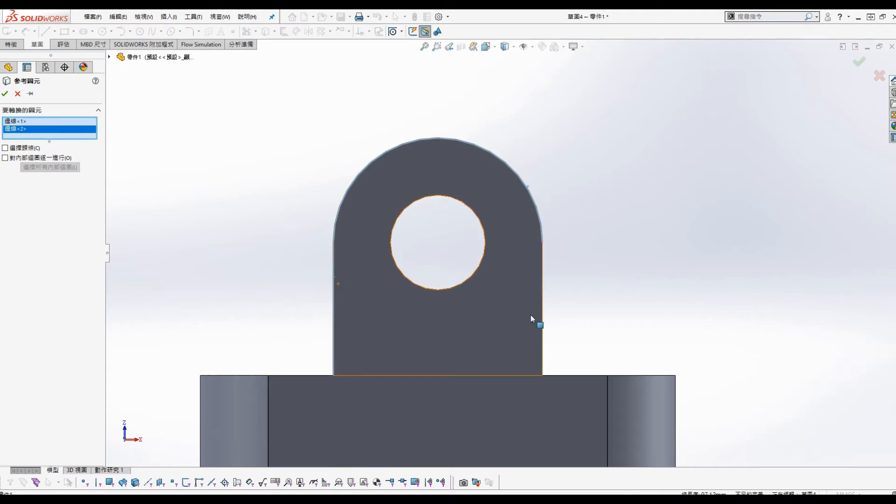
left_click(542, 315)
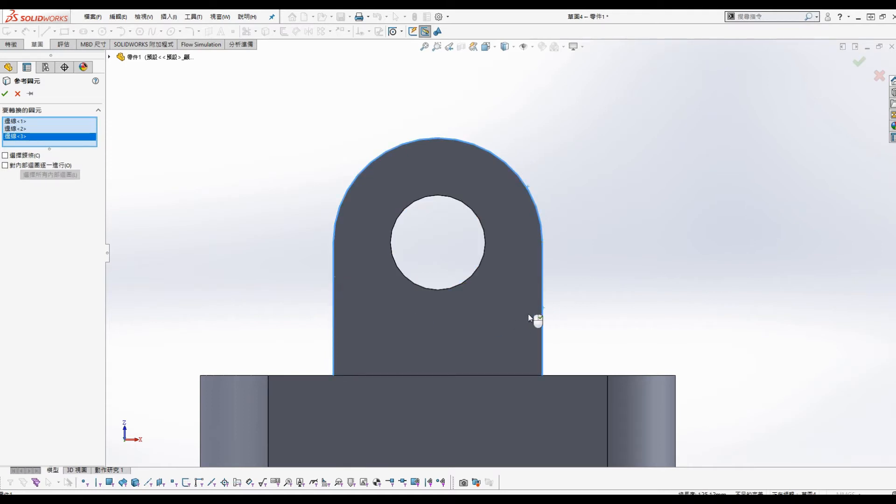
left_click(6, 92)
Sketch a line about 74 mm long across the lug below the hole and make it horizontal.
key("s")
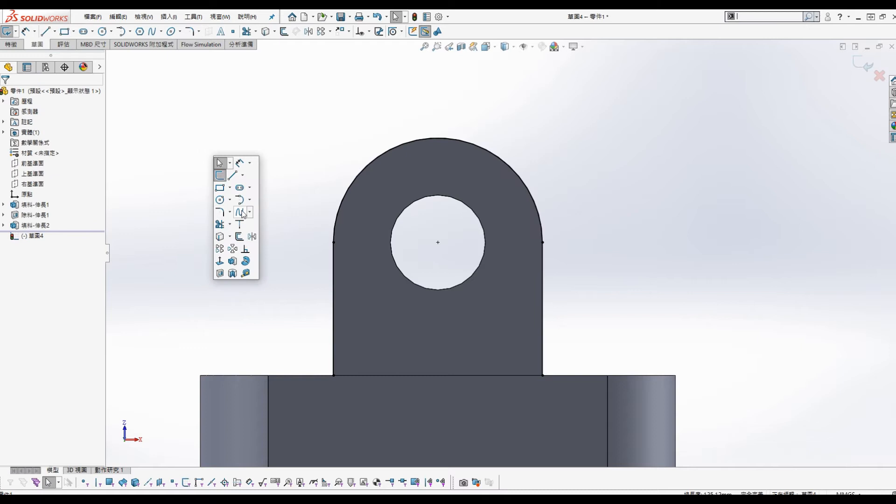
left_click(233, 176)
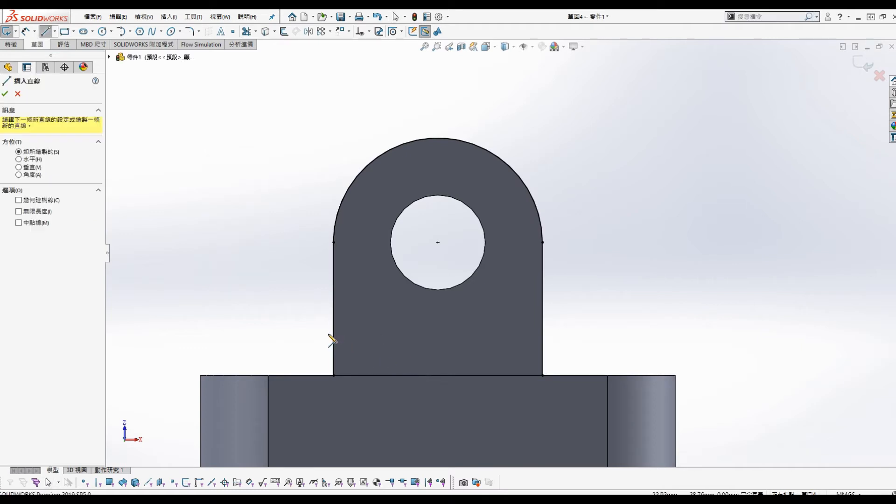
left_click_drag(265, 325, 619, 322)
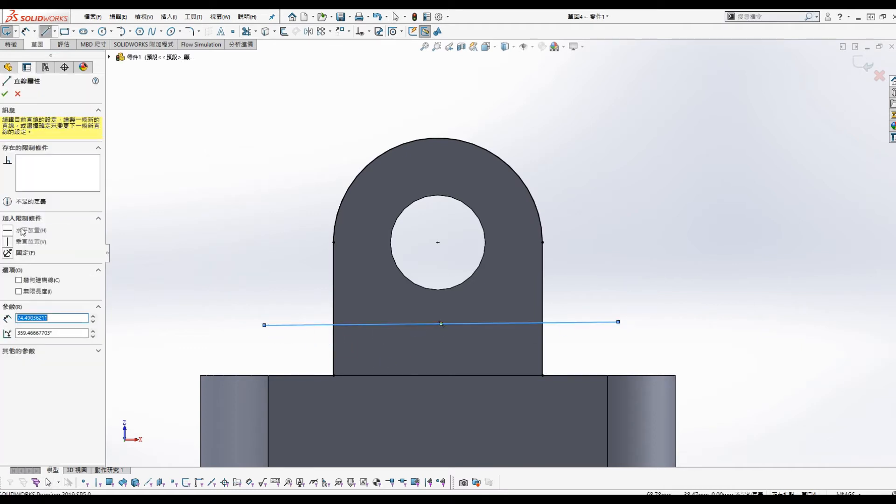
key("Escape")
key("Escape")
key("s")
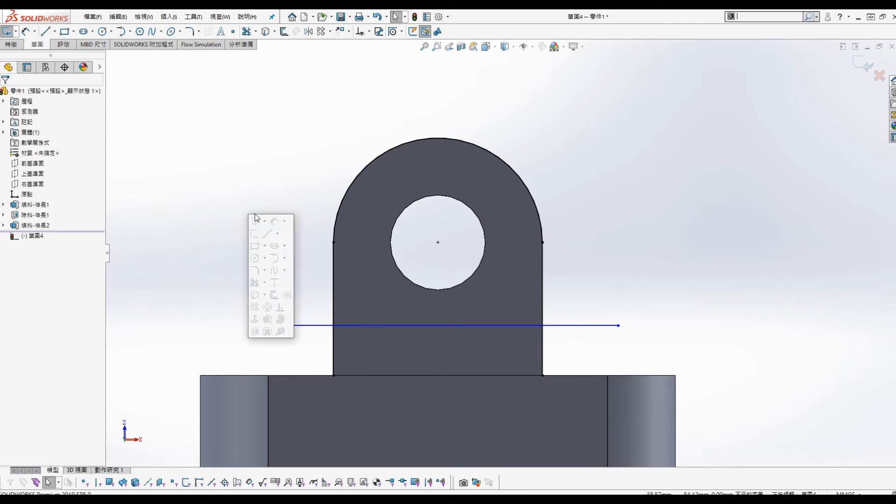
key("Escape")
Power-trim the horizontal line's overhanging ends and the side lines below it to leave a closed round-topped profile.
key("t")
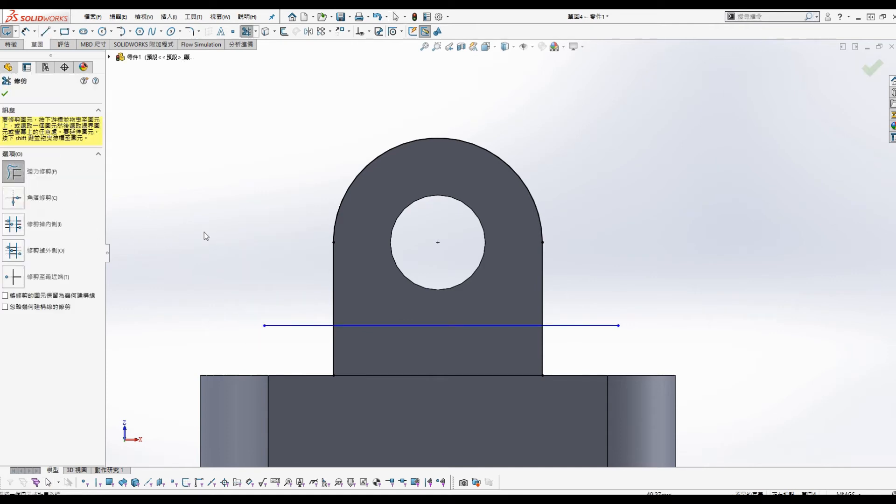
left_click_drag(242, 232, 316, 329)
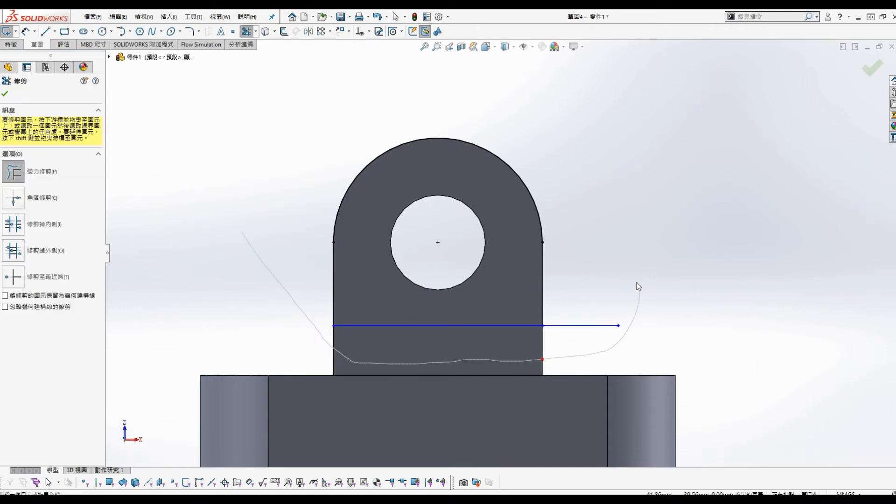
left_click_drag(638, 286, 596, 332)
key("s")
key("Escape")
key("Escape")
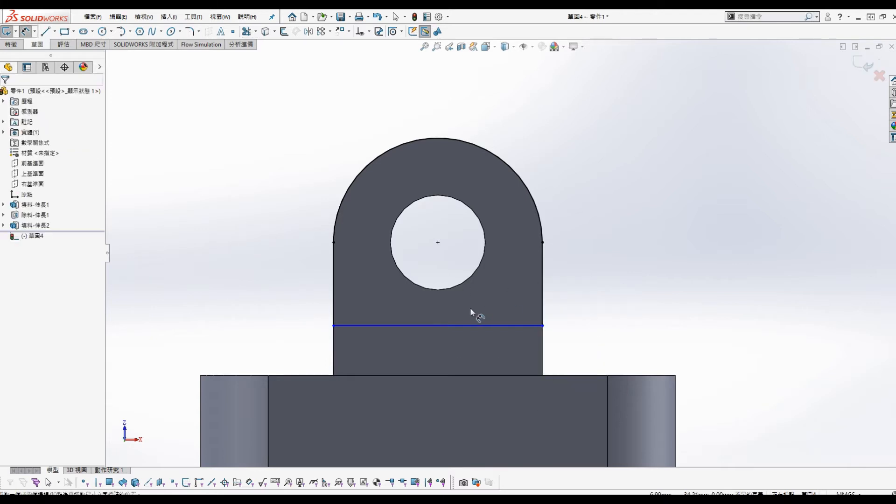
Dimension the height from the disc's lower edge to the horizontal line as 30 mm.
left_click(469, 326)
scroll(310, 321, "up", 3)
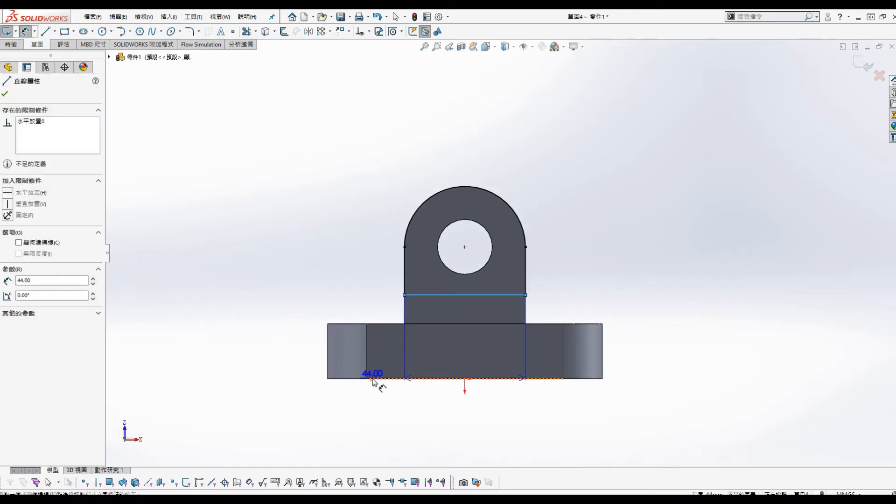
left_click(373, 379)
left_click(226, 292)
type("30")
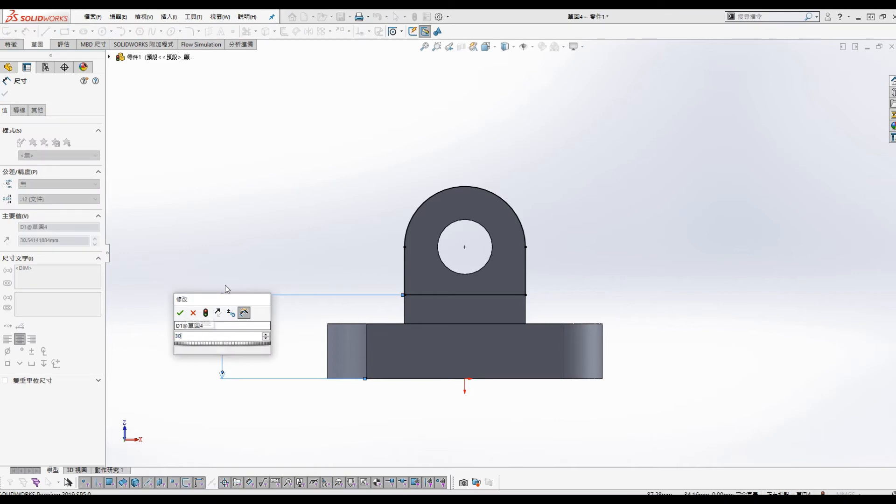
key("Return")
Cut-extrude the closed profile symmetrically about the sketch plane to a total depth of 20 mm, slotting the lug.
middle_click_drag(263, 170, 321, 234)
key("s")
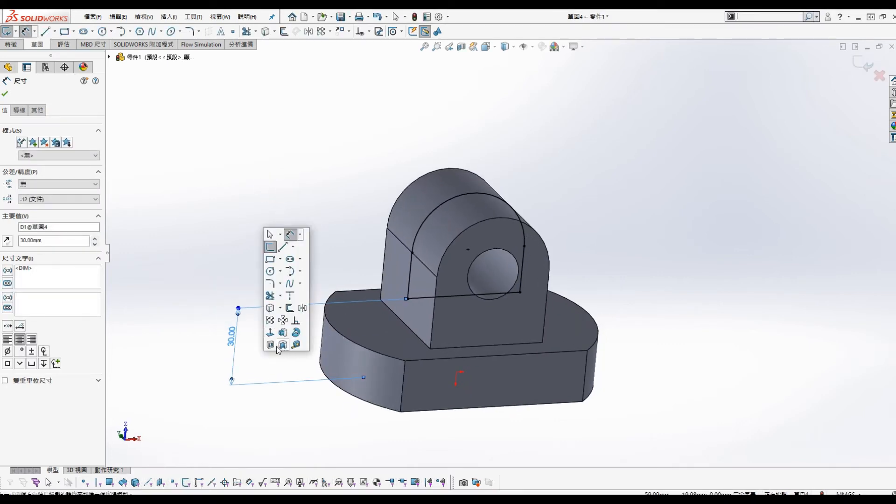
left_click(283, 332)
left_click(56, 150)
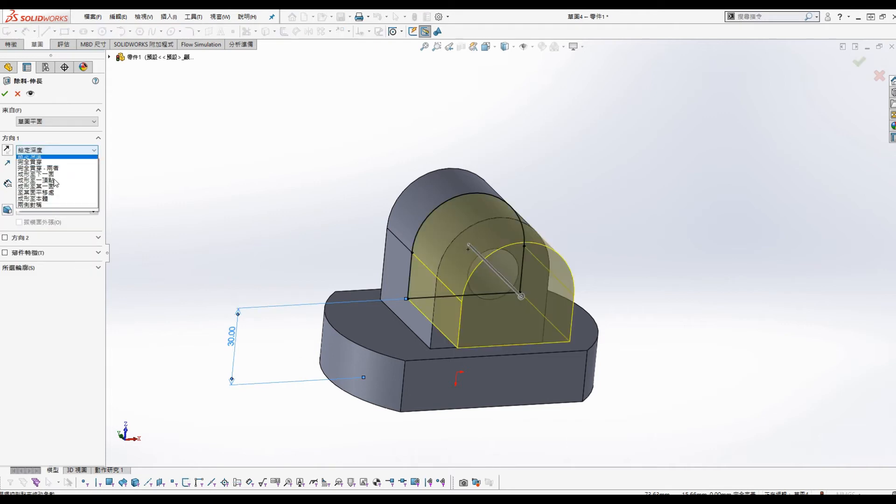
left_click(94, 211)
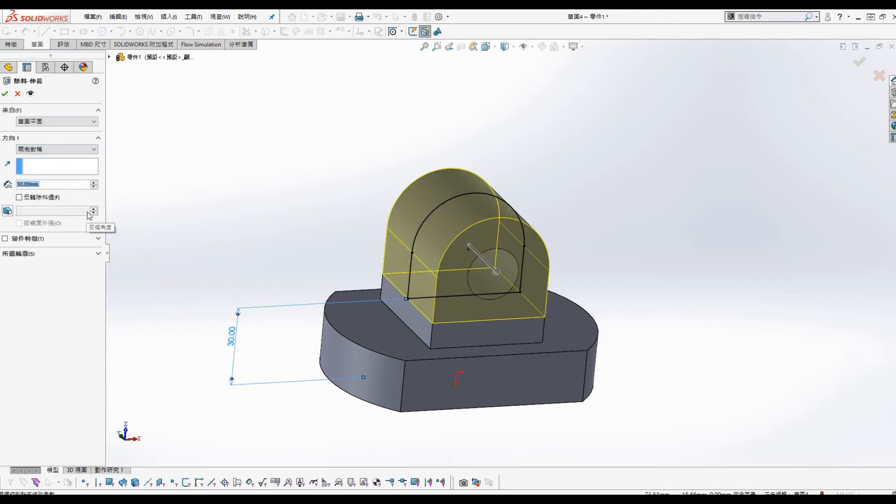
type("20")
key("Return")
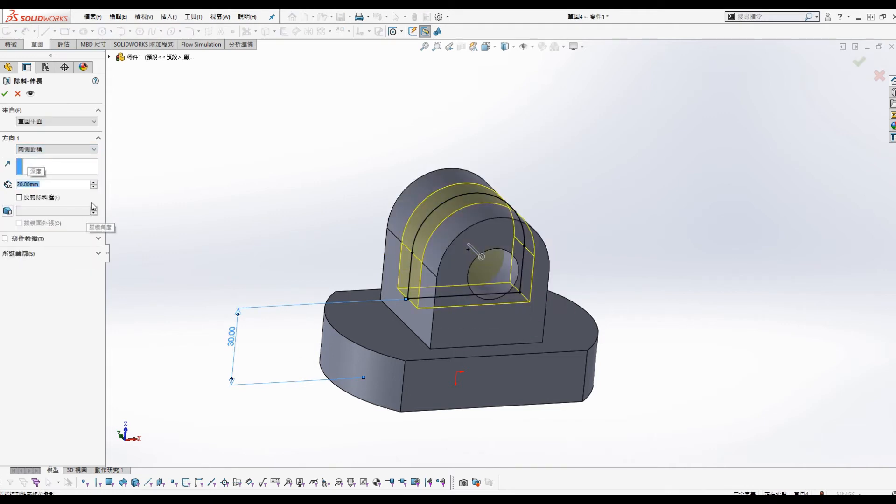
left_click(5, 93)
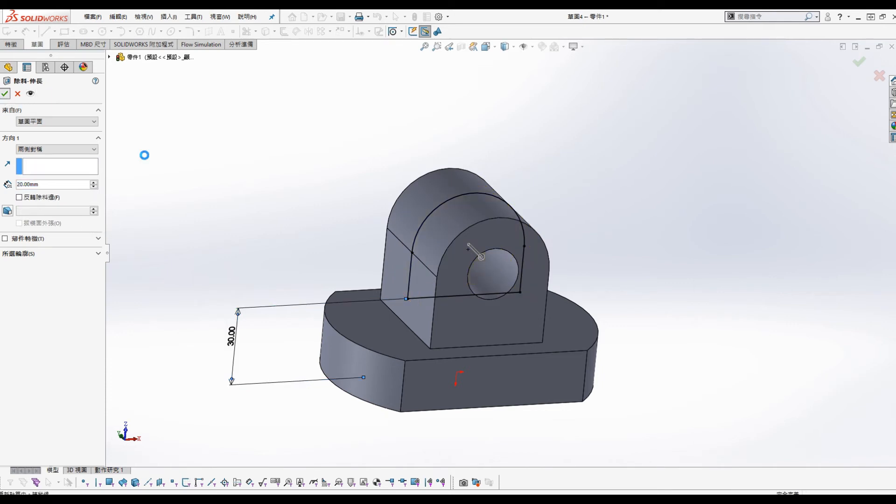
Start a new sketch on the disc's flat upper face and orient the view normal to it.
left_click(357, 320)
left_click(393, 296)
key("s")
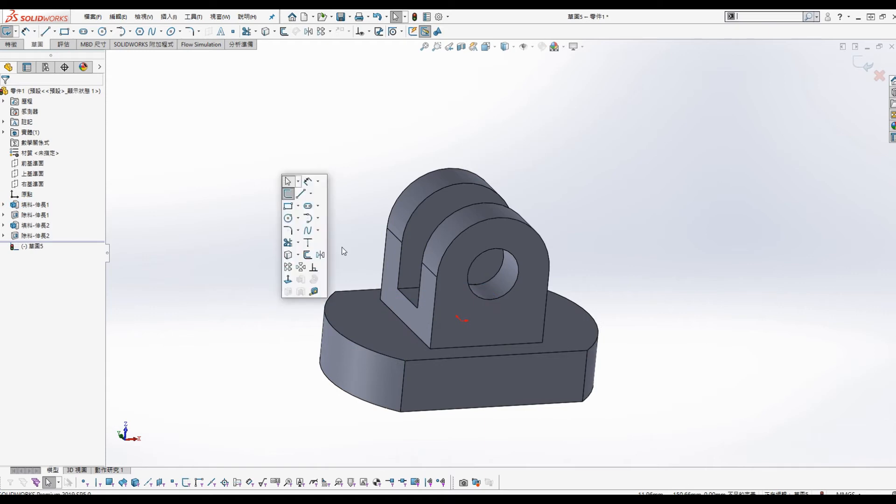
left_click(289, 280)
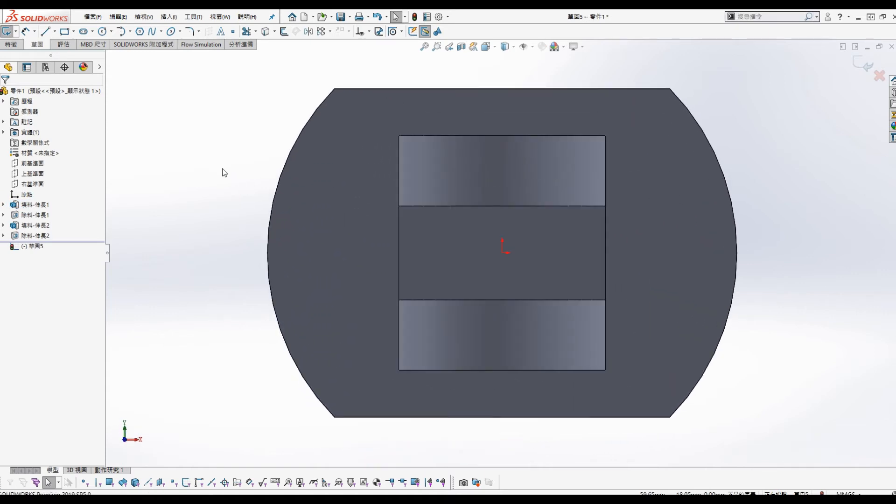
Sketch a horizontal centerline about 81 mm long across the disc face, just below the origin.
key("s")
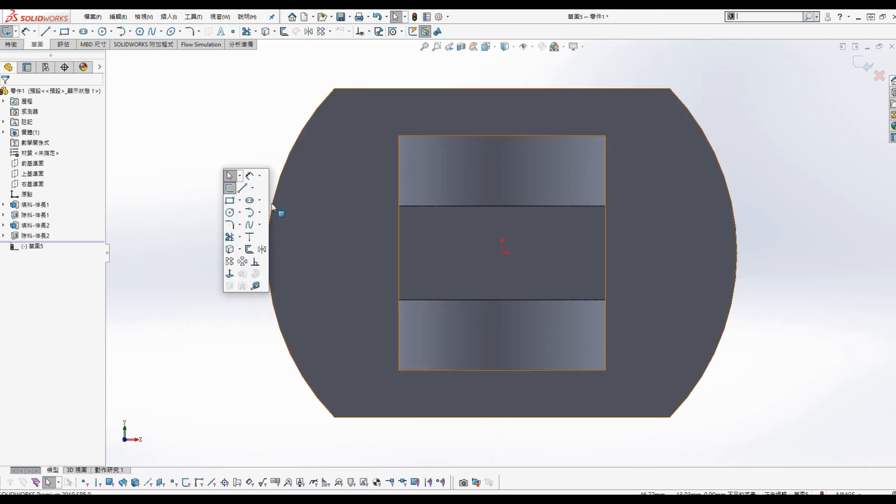
left_click(252, 189)
left_click(262, 212)
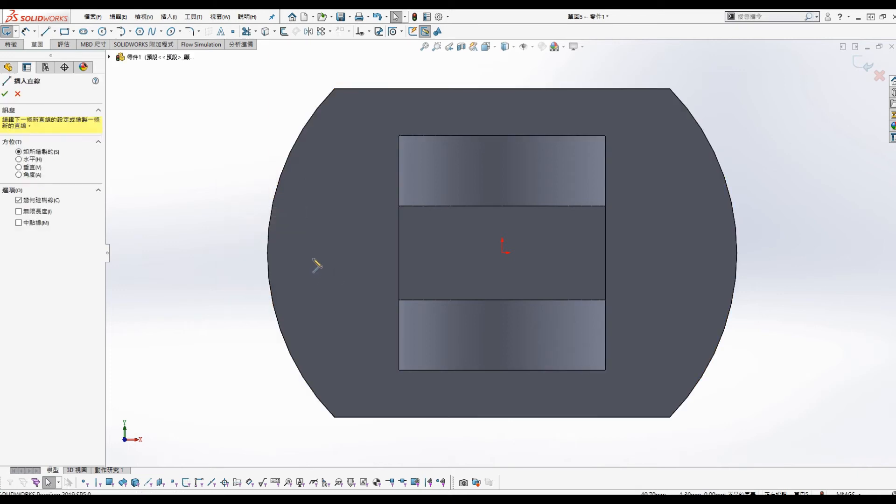
left_click(313, 259)
left_click(703, 259)
key("Escape")
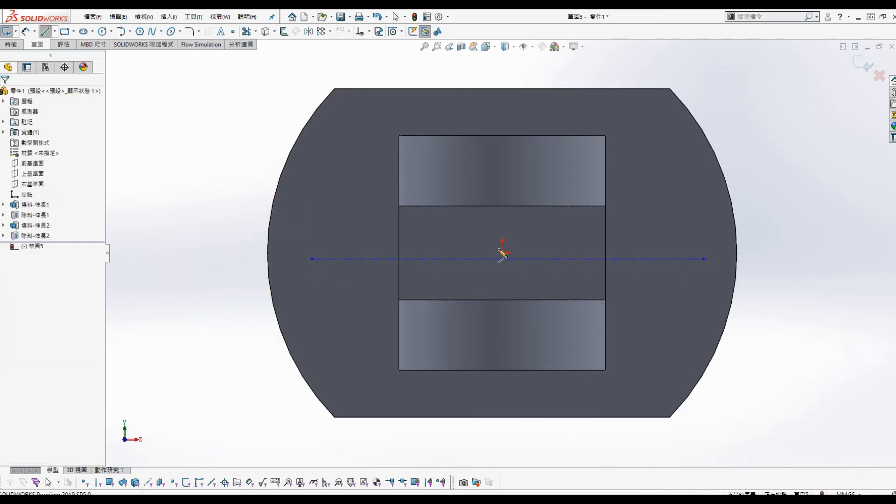
Add a midpoint relation between the horizontal centerline and the origin.
left_click(514, 259)
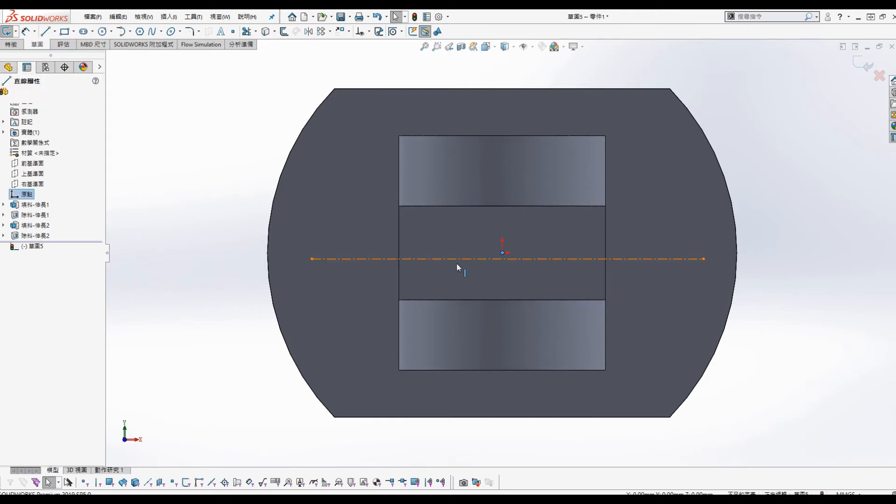
left_click(502, 253, "ctrl")
left_click(32, 245)
left_click(111, 162)
Dimension the horizontal centerline through the origin and set its length to 70 mm.
key("s")
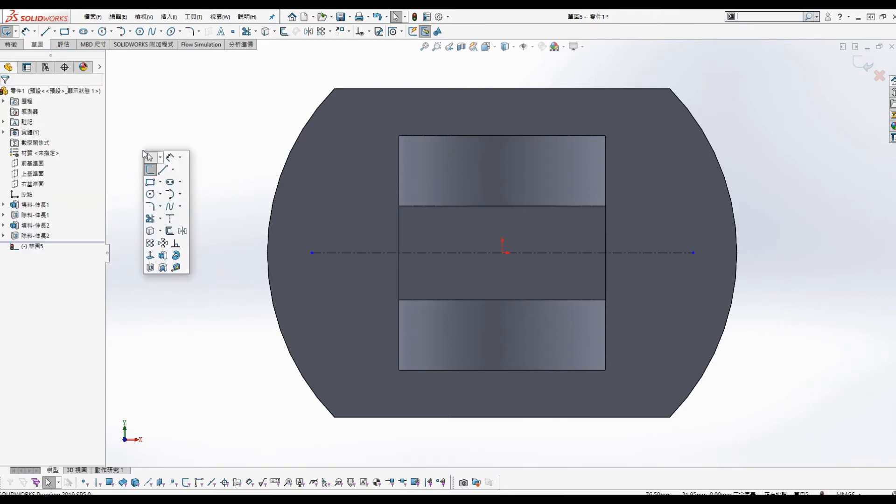
left_click(172, 158)
left_click(475, 253)
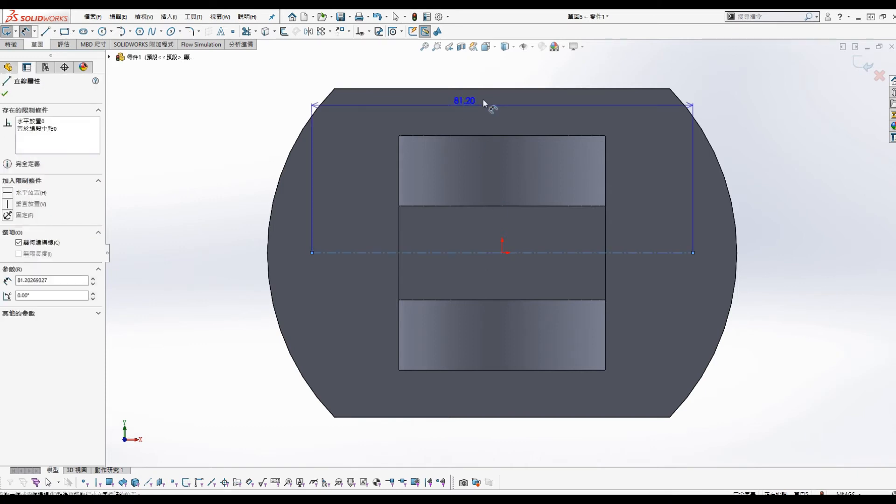
left_click(507, 77)
type("70")
key("Return")
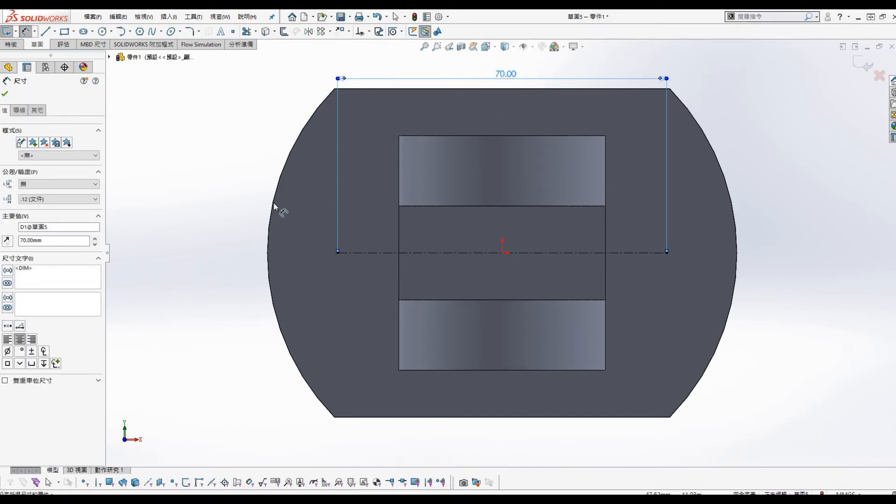
left_click(207, 189)
key("s")
left_click(216, 227)
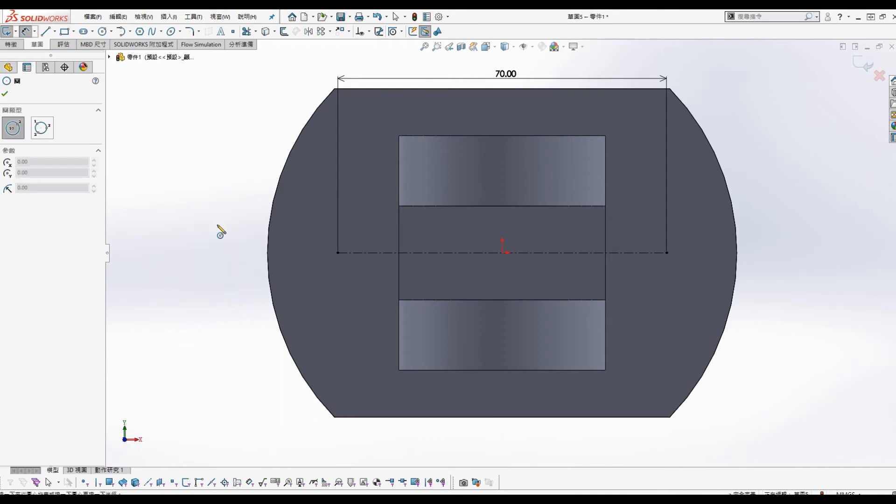
key("Escape")
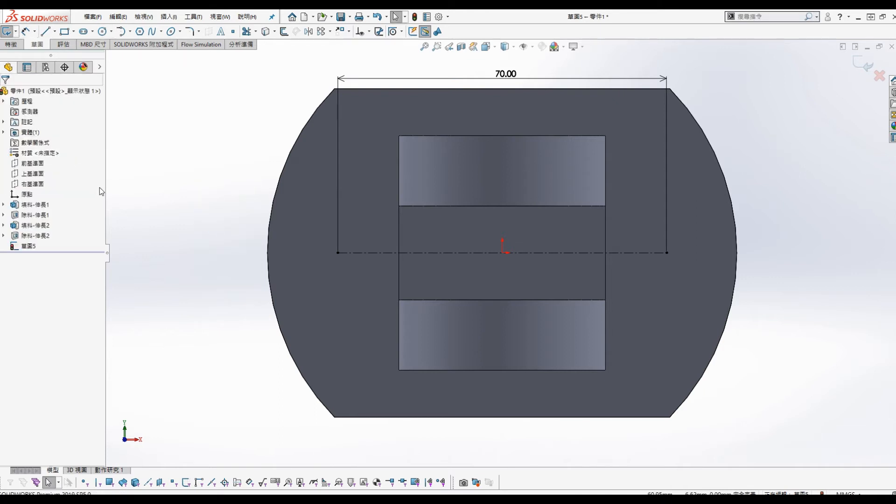
Sketch a circle about 13.9 mm in diameter centred on the left endpoint of the horizontal centerline.
key("s")
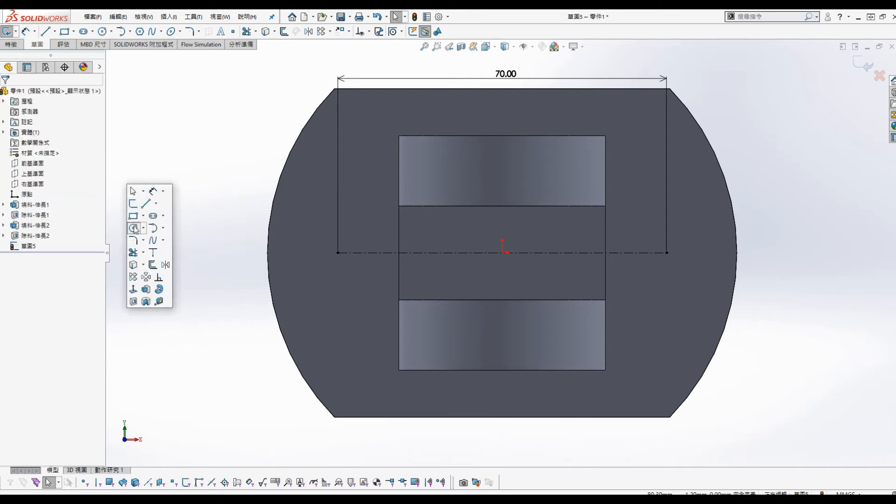
left_click(134, 228)
left_click(338, 252)
left_click(344, 291)
Dimension the left circle and set its diameter to 16 mm.
key("s")
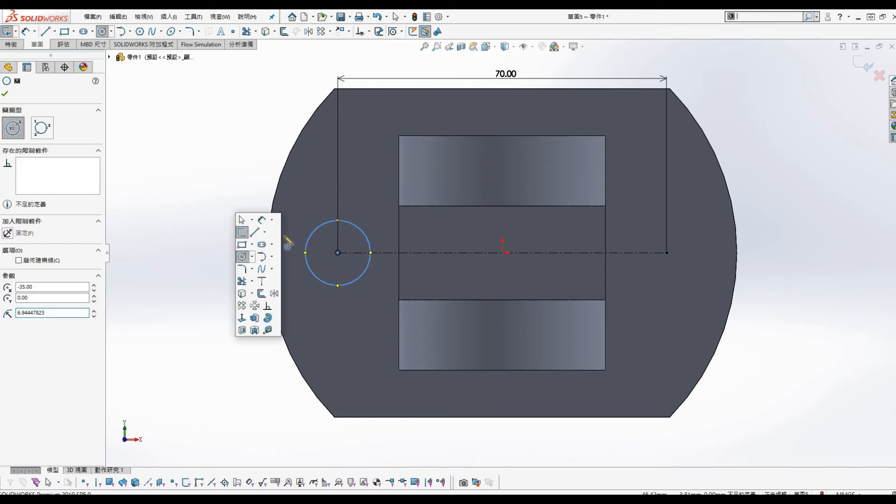
left_click(266, 217)
left_click(310, 236)
left_click(211, 187)
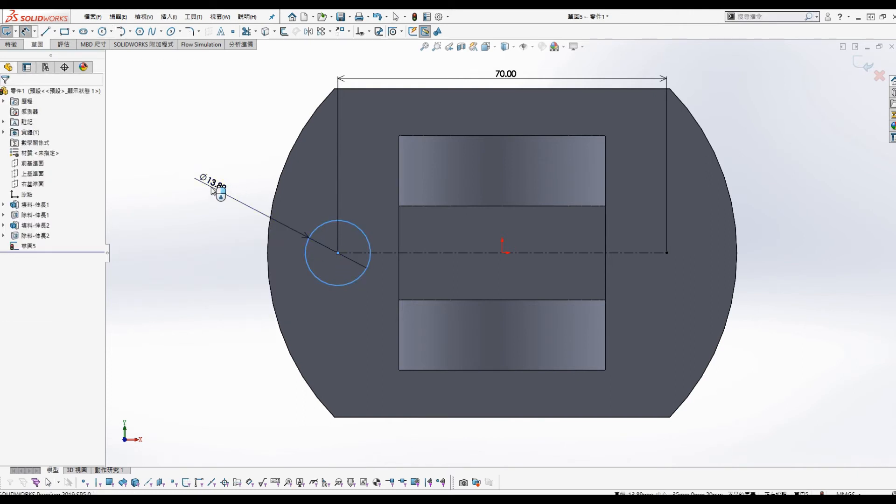
type("16")
key("Return")
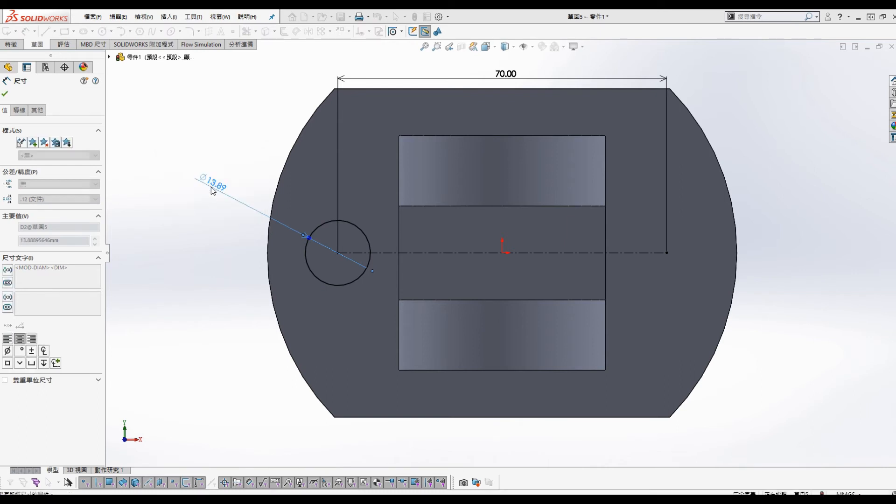
key("s")
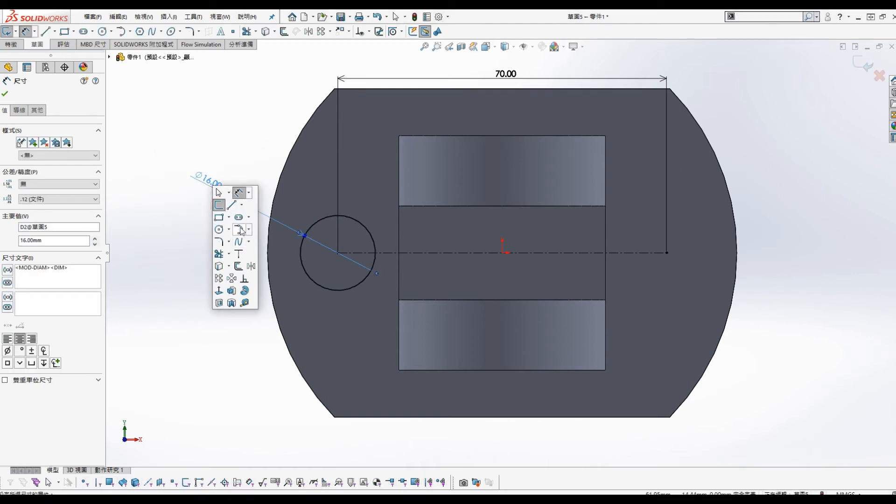
key("Escape")
key("Escape")
Sketch a vertical centerline from the origin down past the disc's lower flat edge.
key("s")
left_click(252, 211)
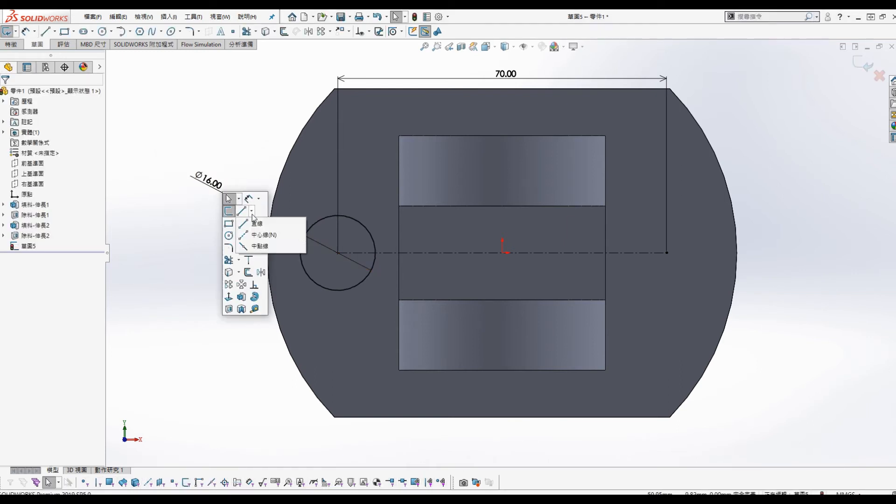
left_click(258, 235)
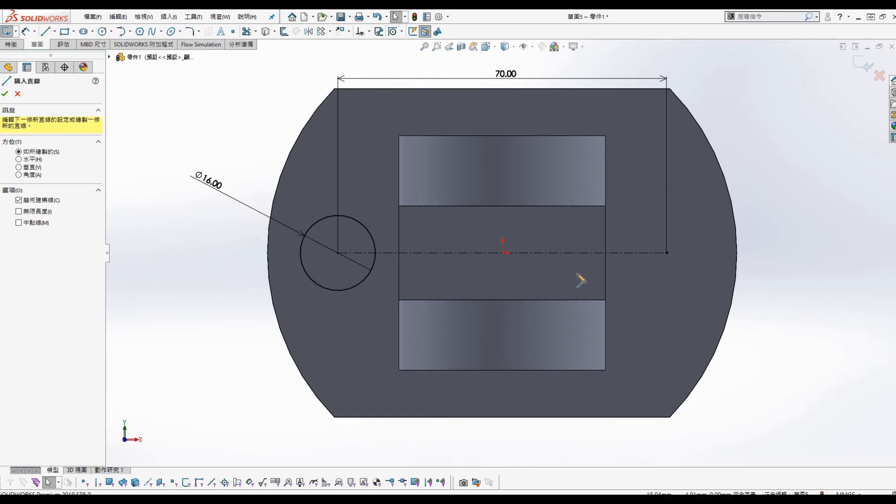
left_click(503, 253)
left_click(502, 458)
key("Escape")
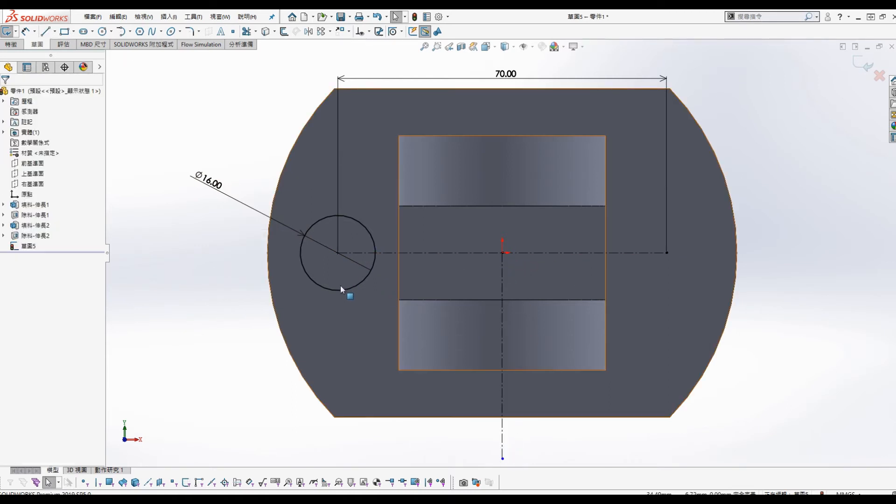
Mirror the 16 mm circle about the vertical centerline, keeping the original.
left_click(340, 290)
key("s")
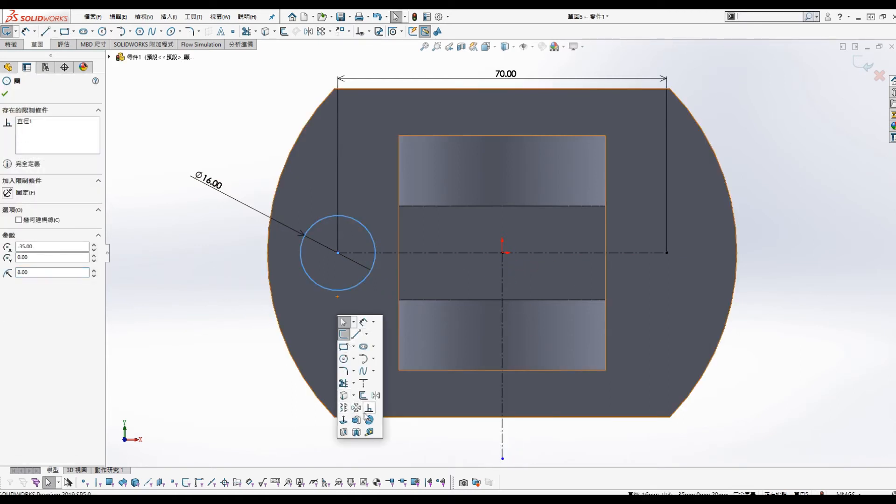
left_click(377, 395)
left_click(44, 209)
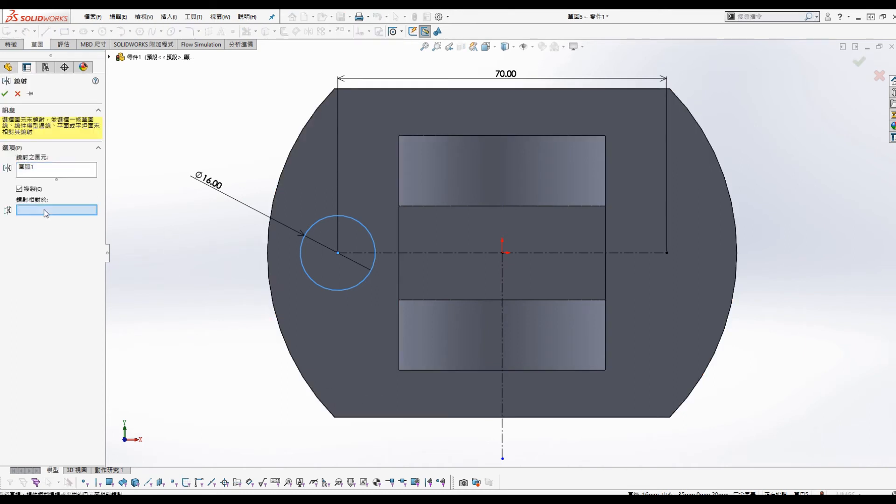
left_click(503, 391)
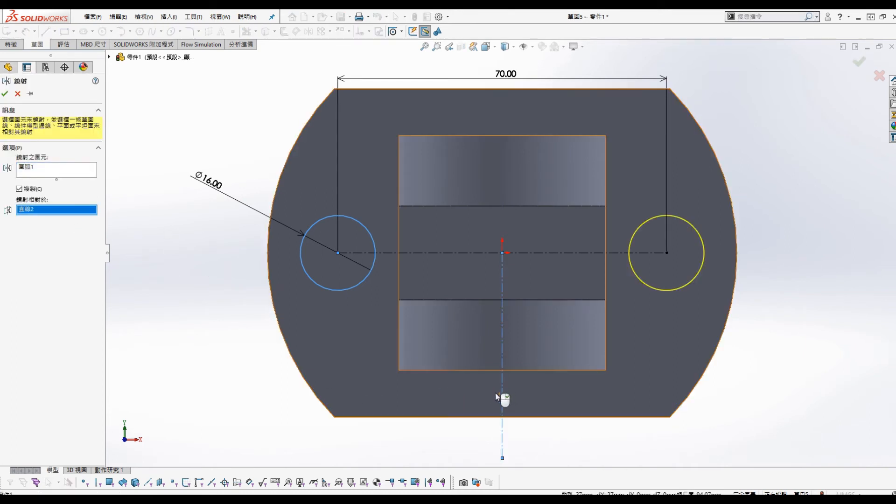
left_click(5, 94)
Sketch a circle about 11.5 mm in diameter centred on the origin.
key("s")
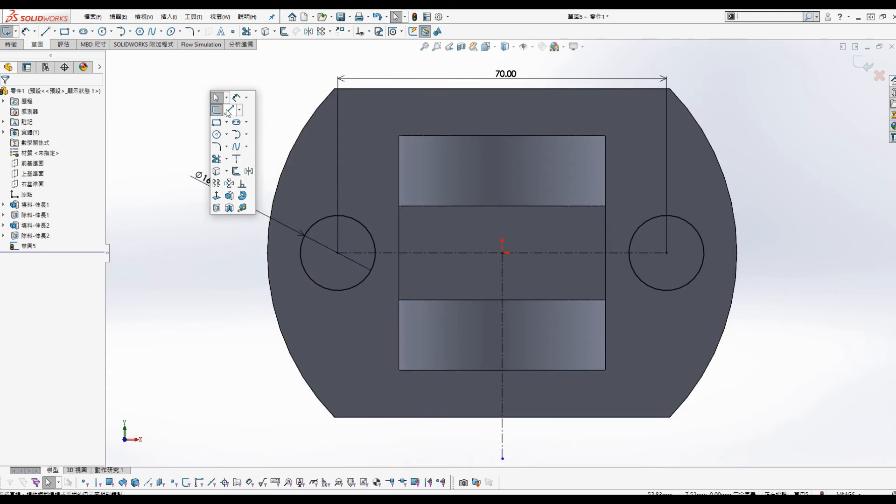
left_click(217, 135)
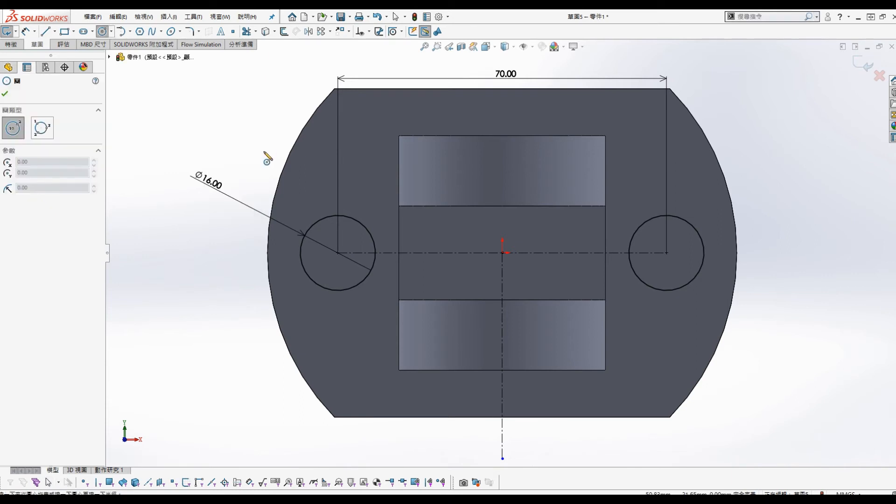
left_click(502, 253)
left_click(522, 272)
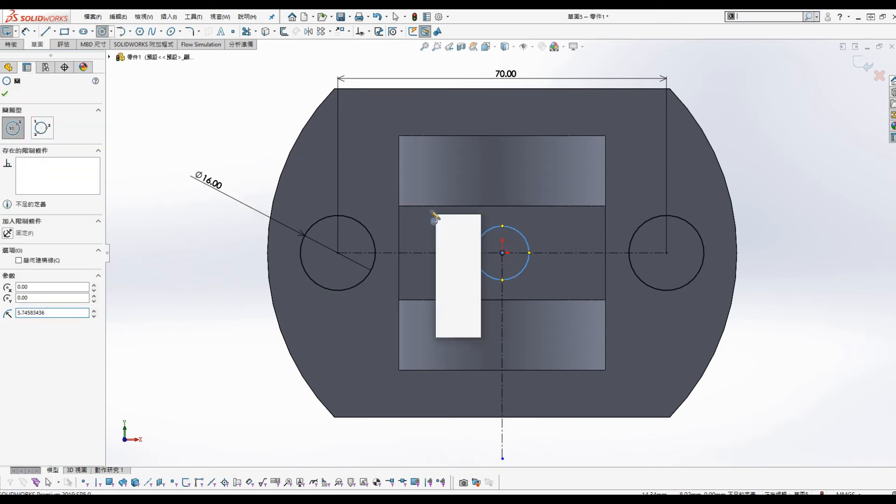
Add an equal relation between the centre circle and the mirrored circle on the right.
key("s")
left_click(468, 307)
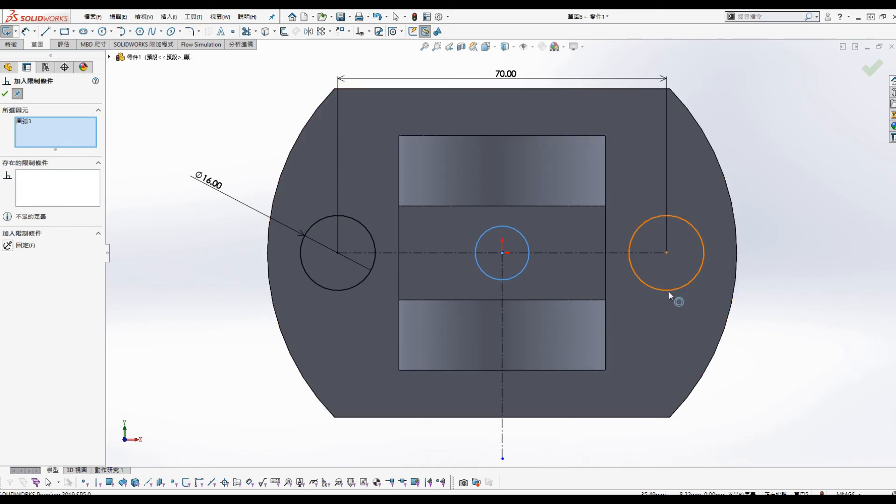
left_click(670, 293)
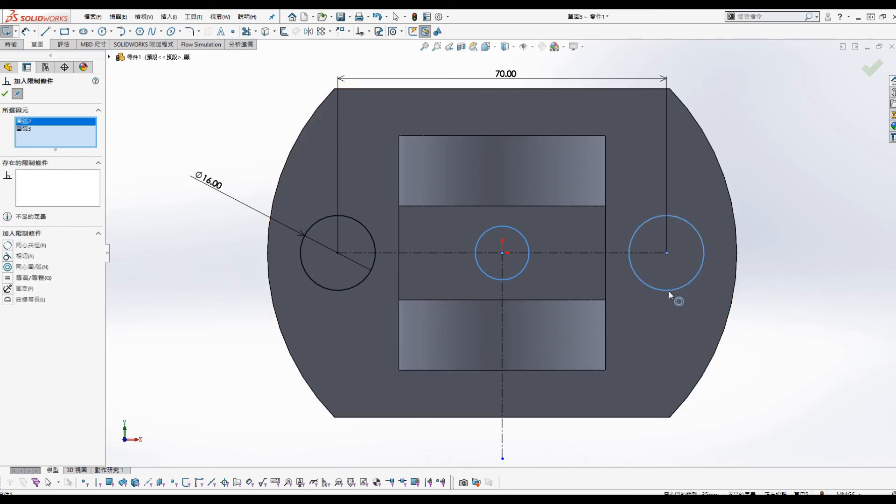
left_click(8, 279)
key("s")
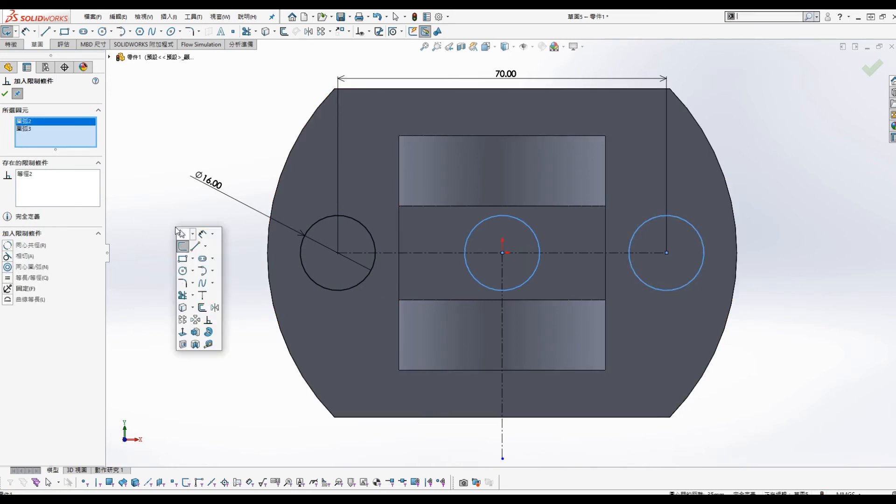
left_click(5, 94)
Cut-extrude the three circles with the Through All - Both end condition to make the holes.
key("s")
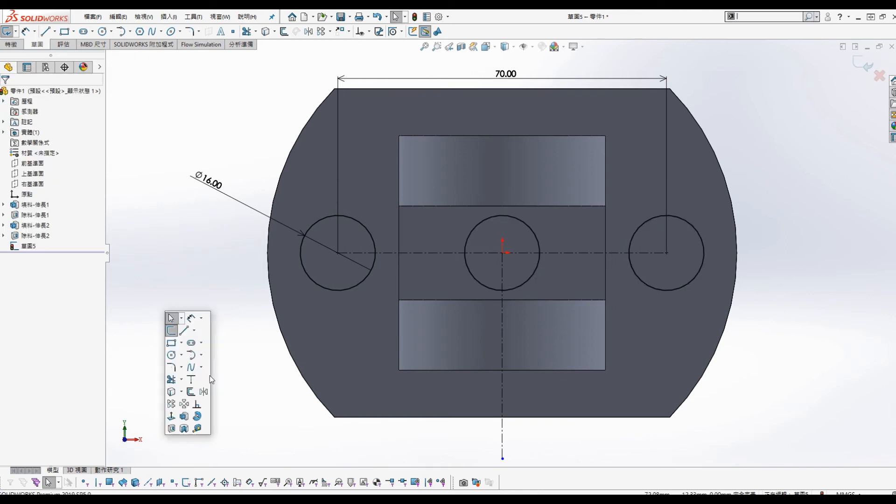
left_click(172, 429)
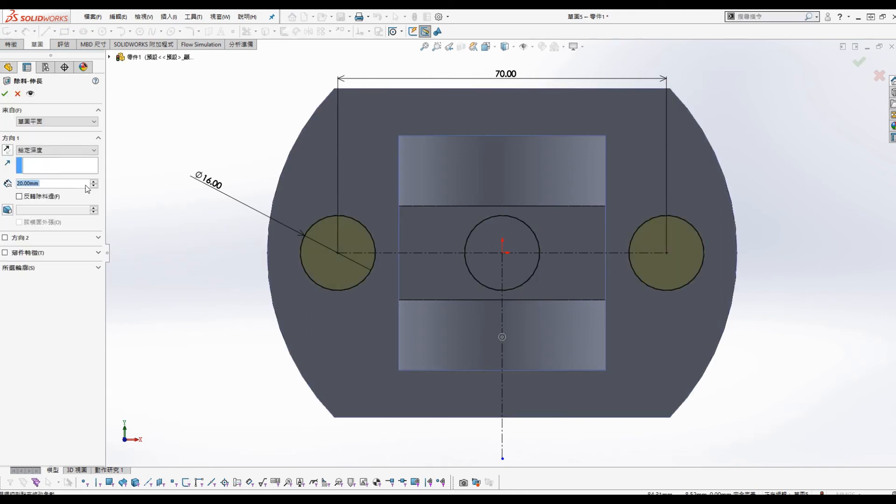
left_click(51, 152)
left_click(47, 171)
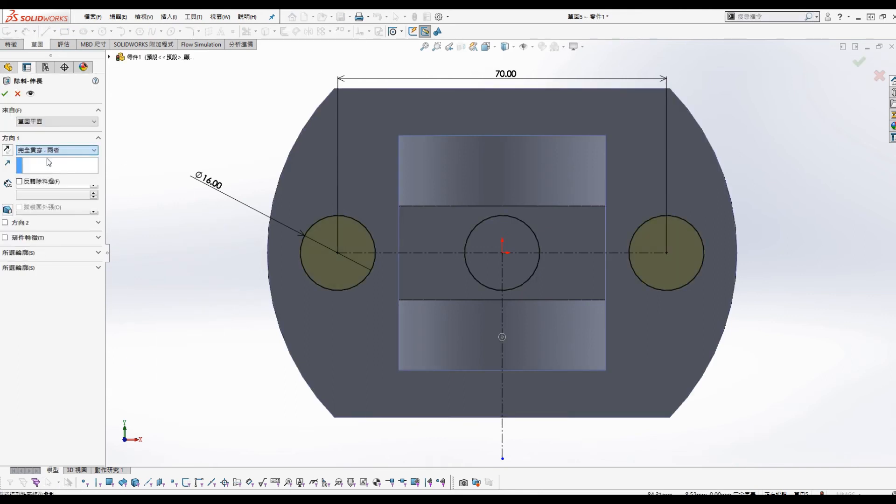
left_click(6, 94)
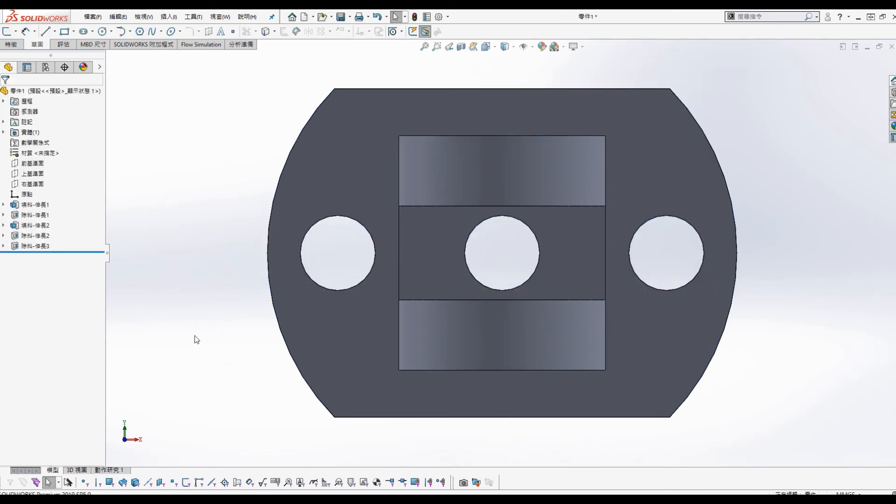
Start a new sketch on the Top Plane and orient the view normal to it.
middle_click_drag(194, 335, 214, 254)
scroll(243, 270, "up", 5)
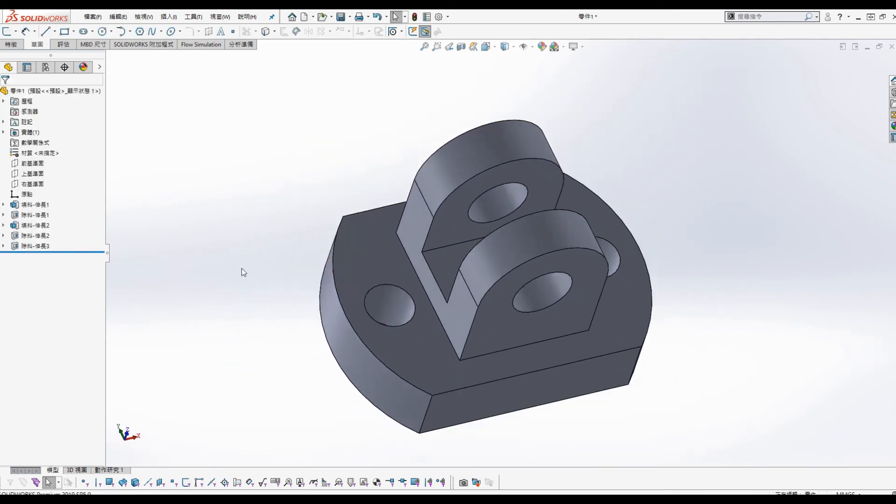
middle_click_drag(593, 372, 613, 317)
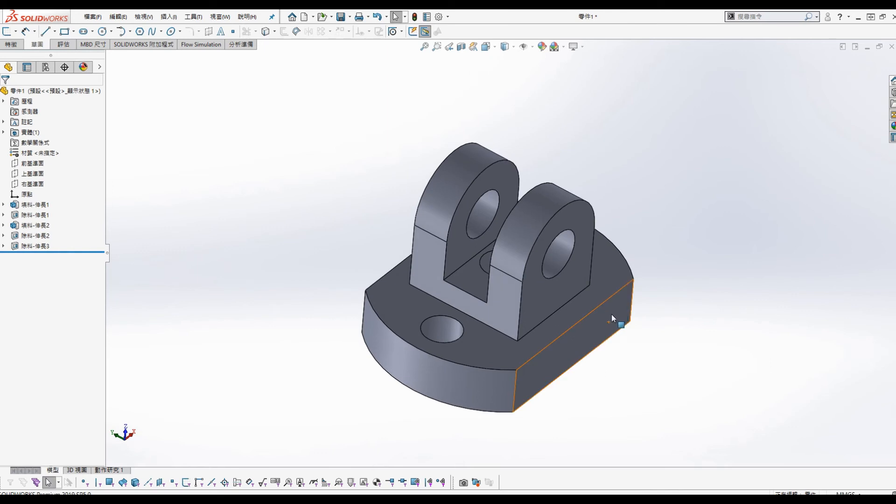
middle_click_drag(536, 378, 519, 358)
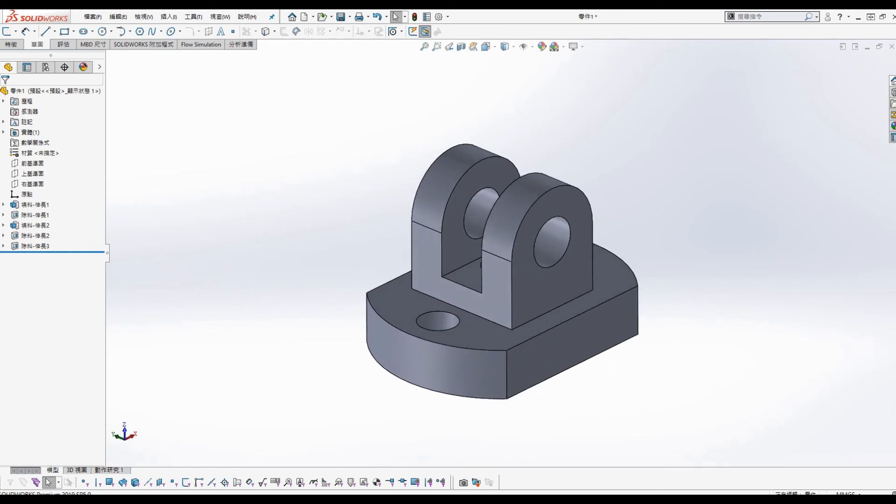
left_click(32, 175)
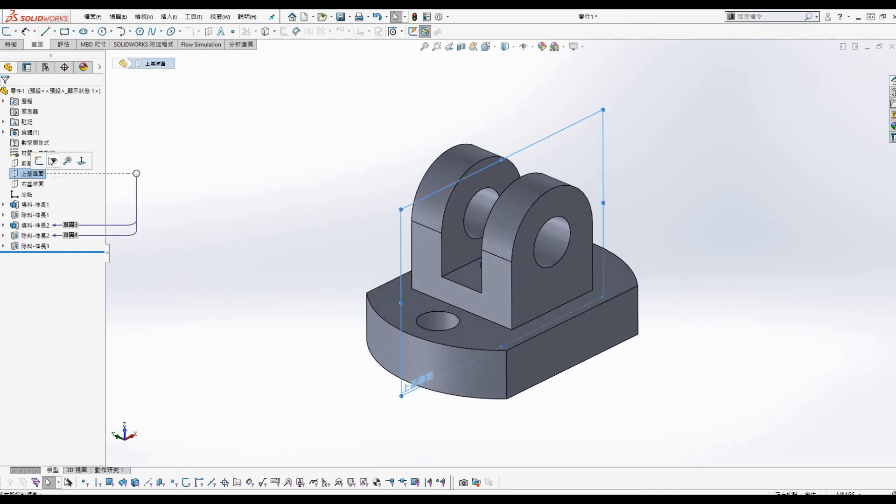
left_click(38, 161)
key("s")
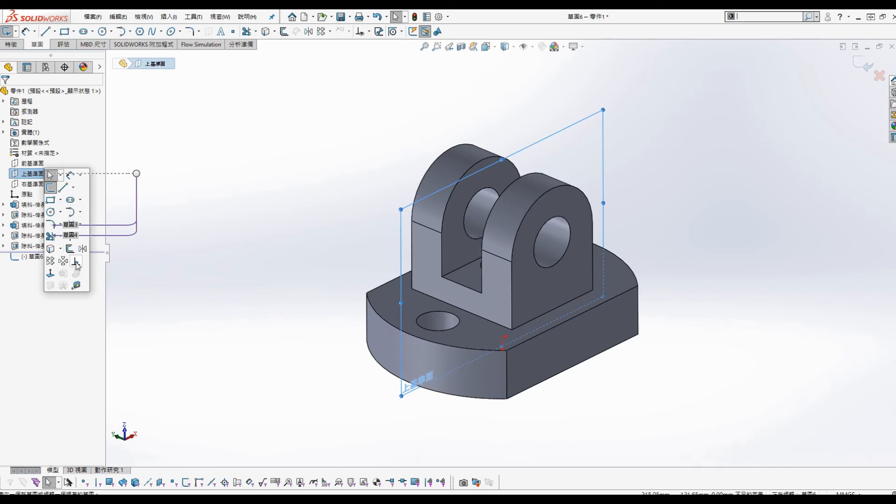
left_click(50, 273)
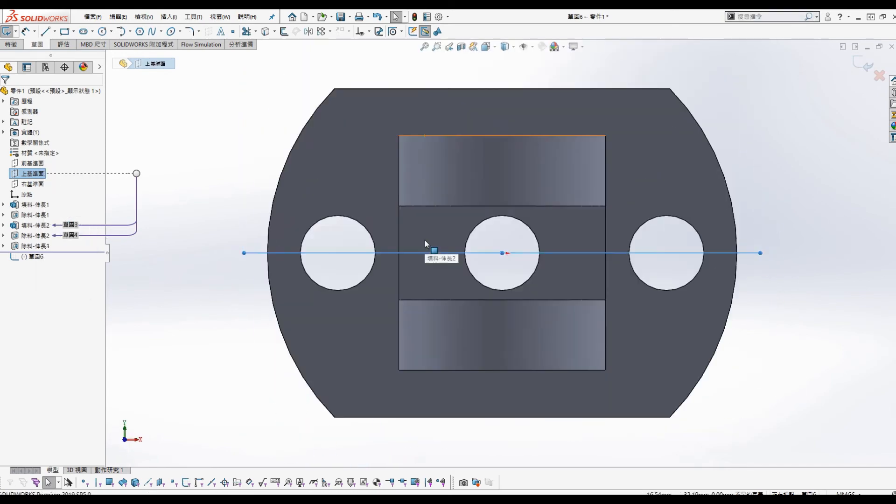
left_click(194, 199)
Sketch a corner rectangle about 34.5 mm wide rising from the disc's bottom edge and spanning the origin.
key("s")
left_click(198, 227)
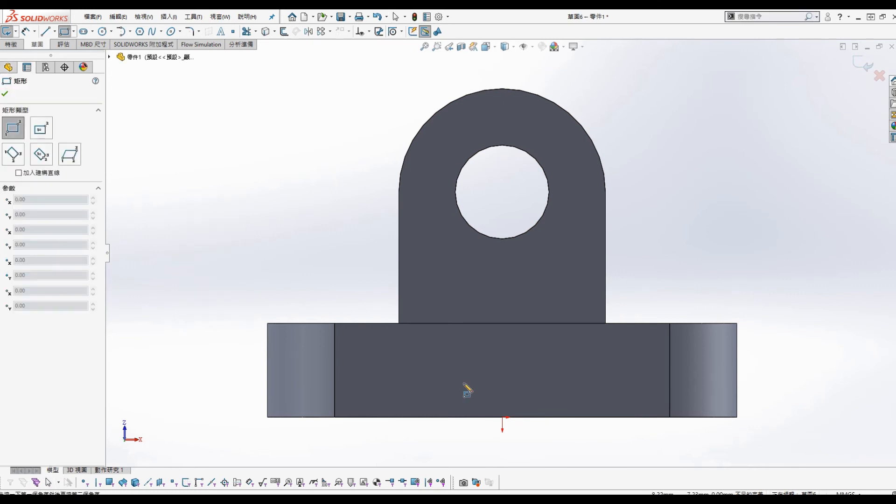
left_click(429, 417)
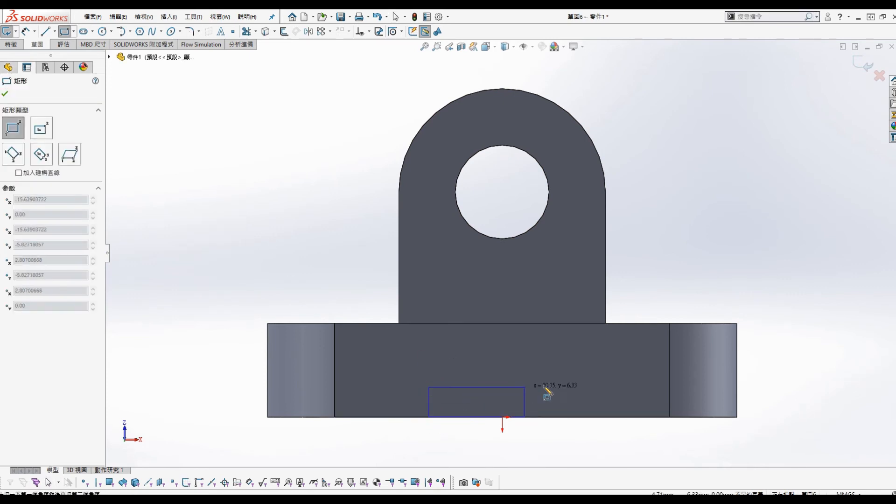
left_click(591, 388)
key("Escape")
Add a vertical relation between the midpoint of the rectangle's upper line and the origin.
right_click(535, 390)
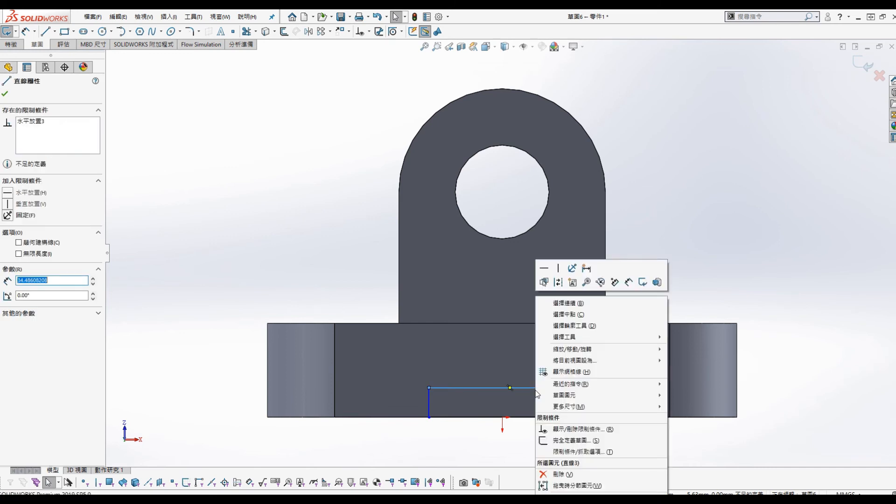
key("Escape")
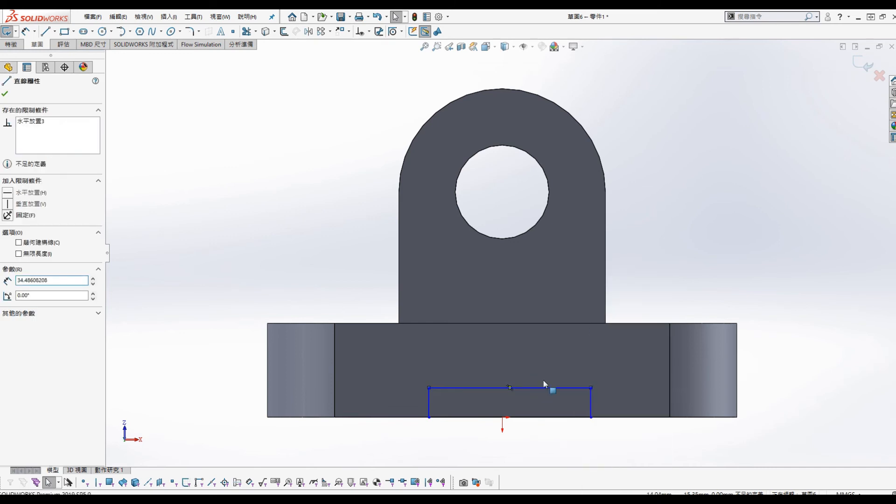
key("Escape")
left_click(503, 418, "ctrl")
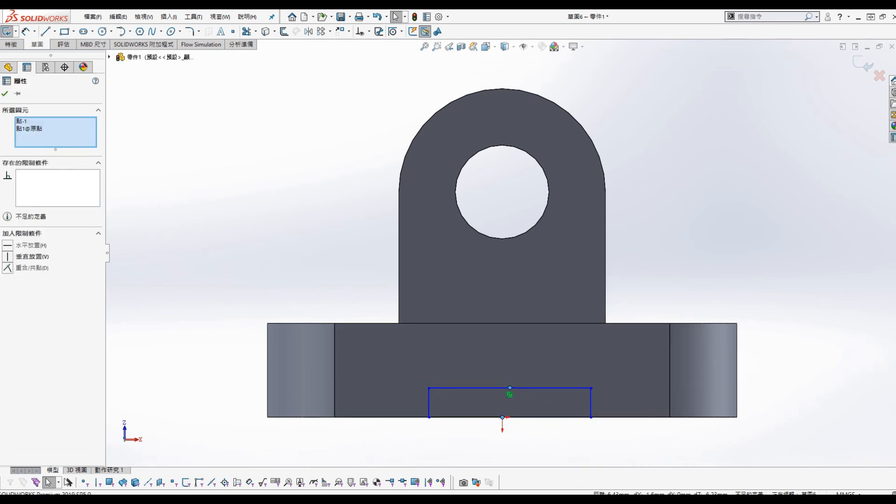
left_click(14, 258)
left_click(204, 217)
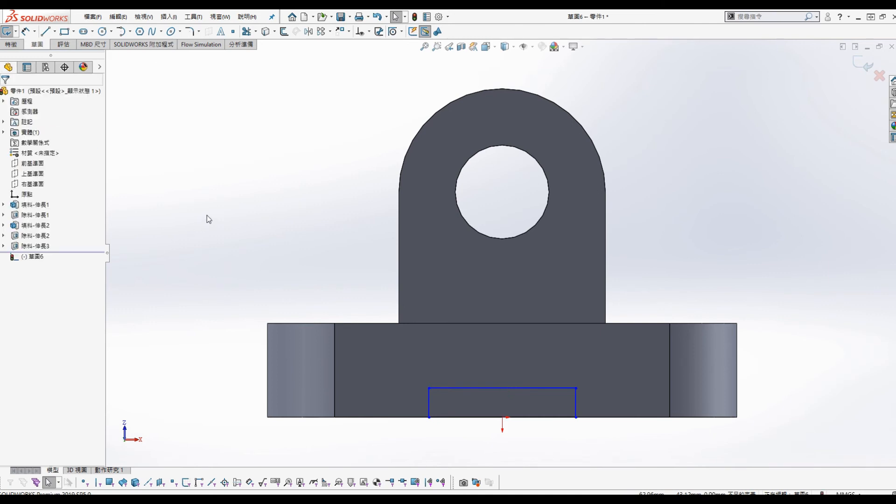
Dimension the rectangle's height as 5 mm.
key("s")
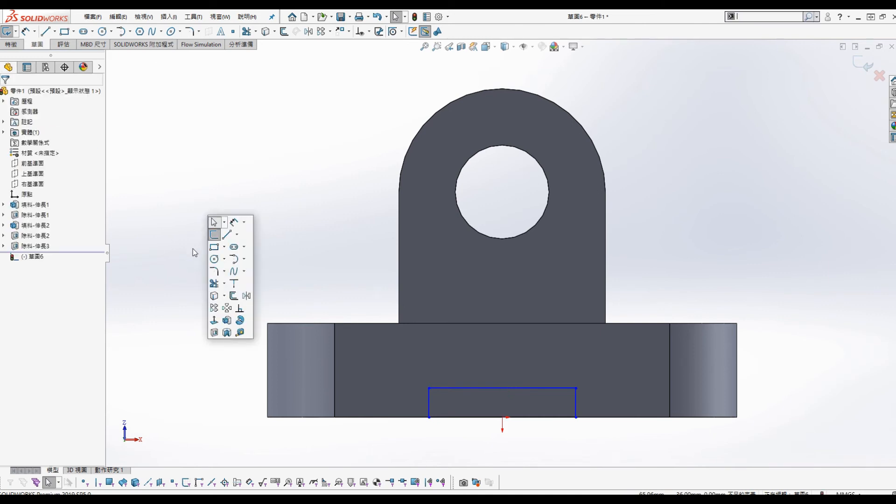
left_click(233, 222)
left_click(431, 409)
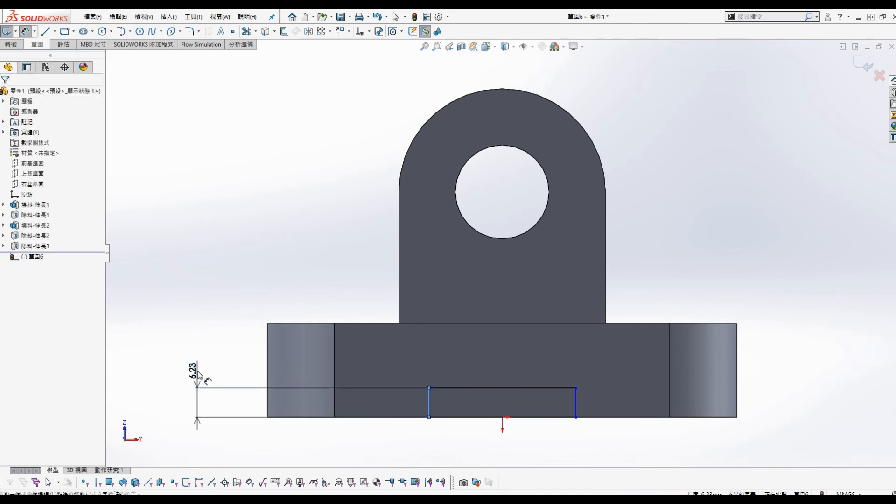
left_click(193, 376)
type("5.00mm")
key("Return")
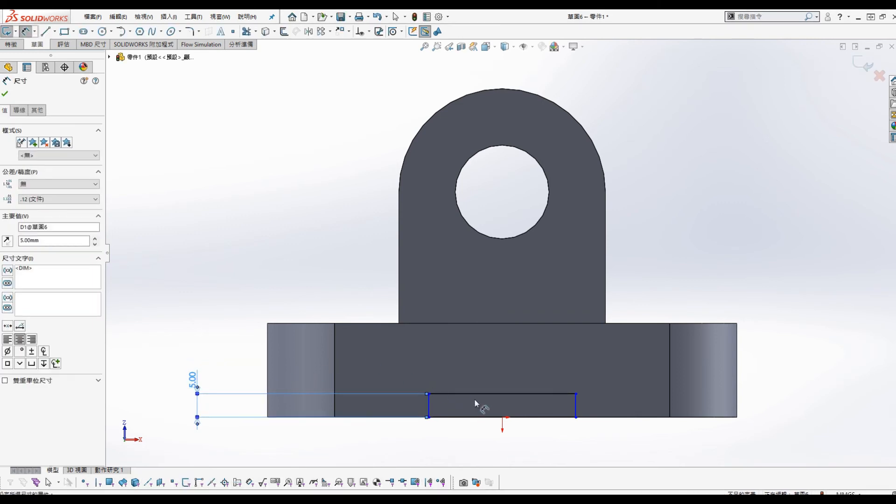
Dimension the rectangle's width as 30 mm along its upper line.
left_click(483, 395)
left_click(490, 365)
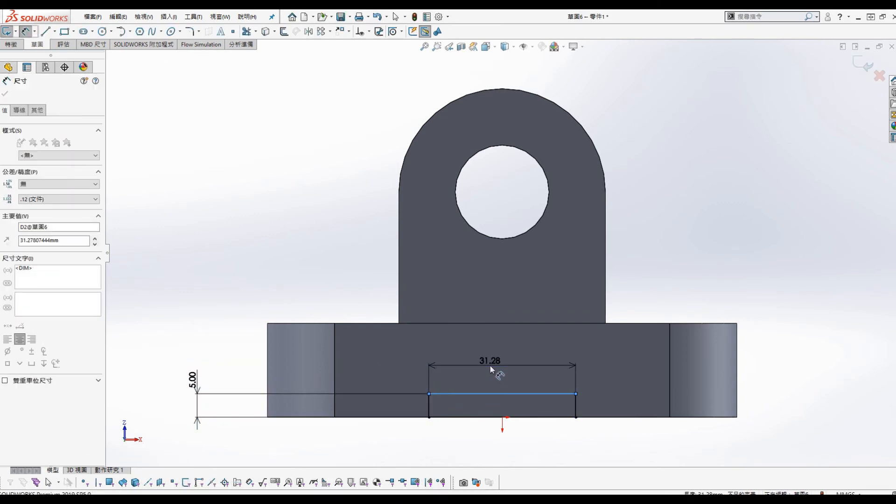
type("30")
key("Return")
key("Escape")
Cut-extrude the 30 x 5 mm rectangle with the Through All - Both end condition to form a channel across the disc's underside.
scroll(587, 240, "up", 3)
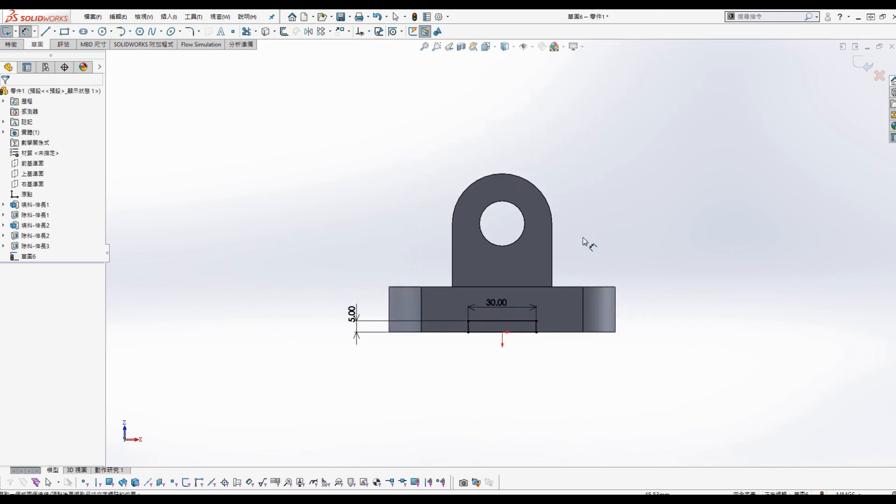
middle_click_drag(586, 240, 614, 292)
key("s")
left_click(526, 430)
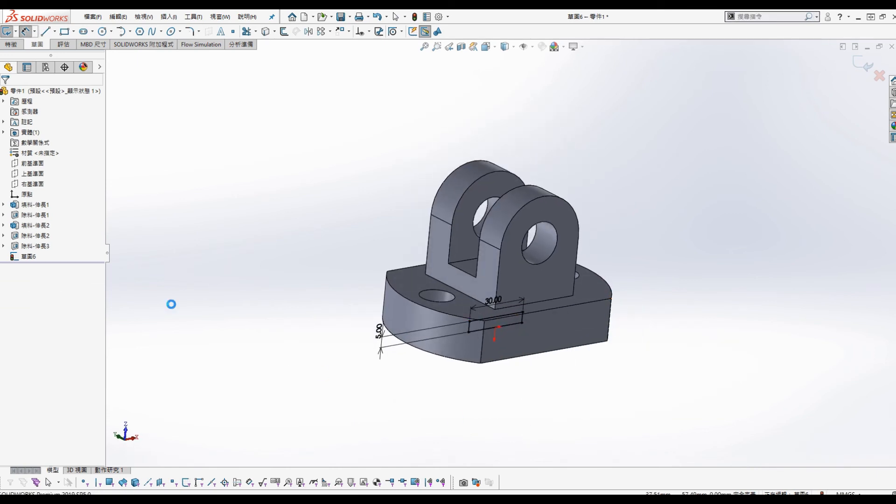
left_click(65, 150)
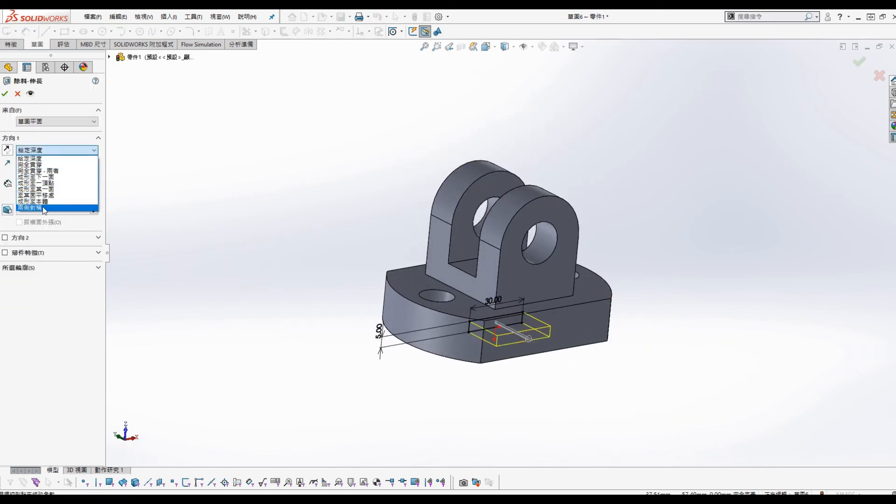
left_click(44, 209)
left_click(56, 150)
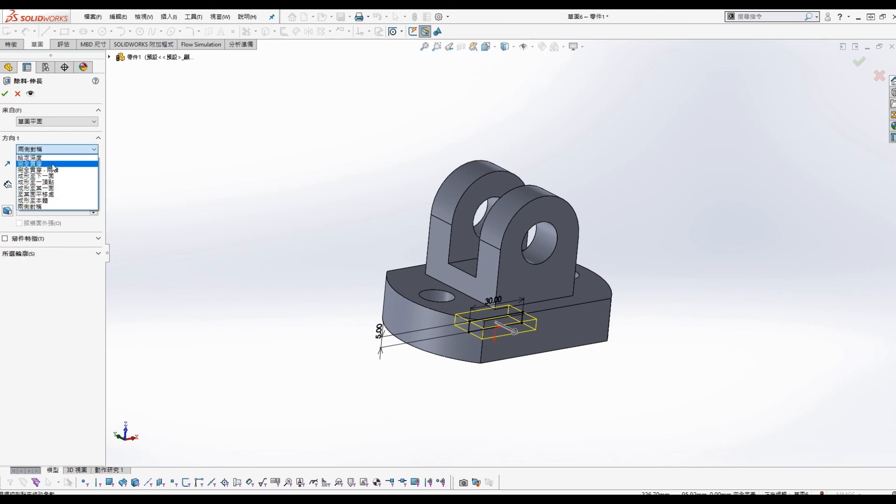
left_click(53, 170)
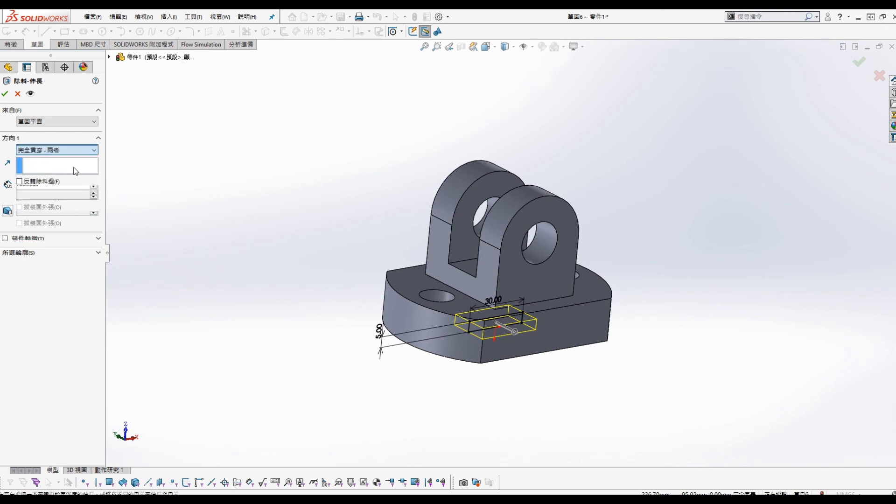
left_click(5, 93)
Examine the finished part from several angles and compare it side by side with the Exercises 2 drawing in Paint.
middle_click_drag(292, 243, 326, 304)
left_click(634, 274)
middle_click_drag(634, 274, 656, 238)
scroll(541, 291, "down", 2)
mouse_move(523, 281)
middle_mouse_down()
mouse_move(500, 282)
mouse_move(516, 267)
mouse_move(526, 277)
middle_mouse_up()
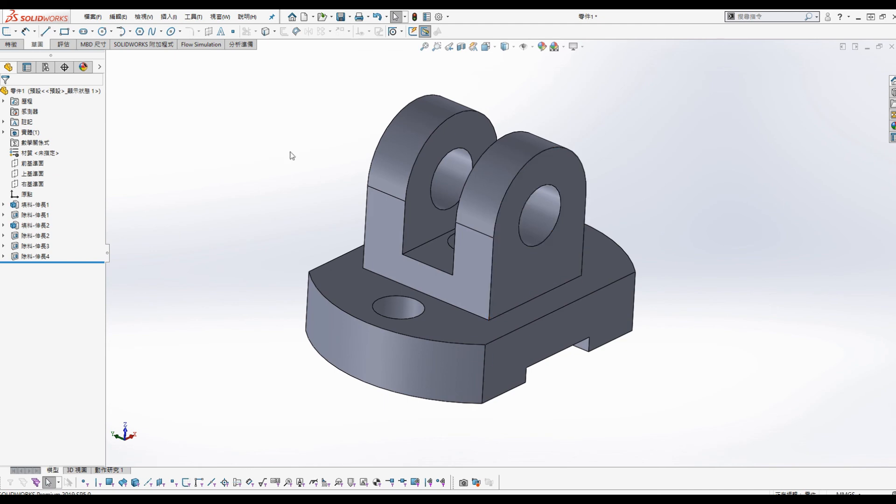
mouse_move(0, 46)
left_mouse_down()
mouse_move(340, 50)
mouse_move(311, 51)
left_mouse_up()
scroll(725, 203, "up", 3)
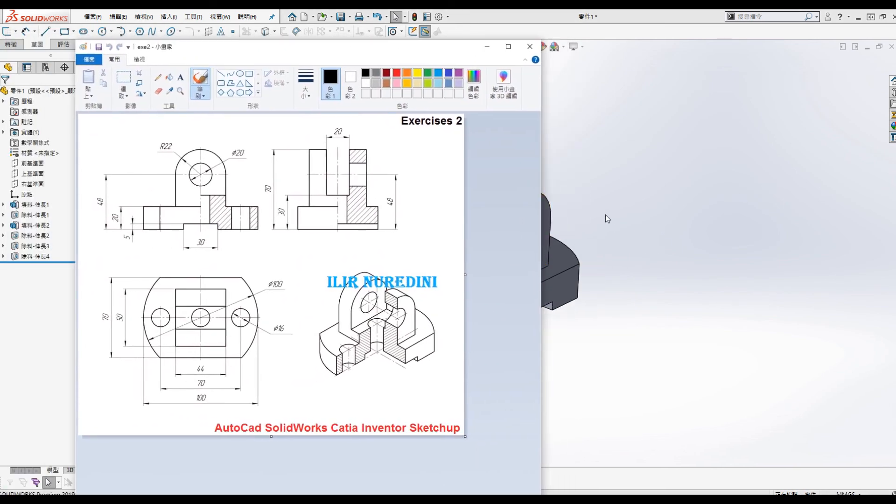
scroll(591, 221, "down", 5)
left_click(598, 281)
mouse_move(599, 280)
middle_mouse_down("ctrl")
mouse_move(707, 261)
mouse_move(789, 268)
middle_mouse_up("ctrl")
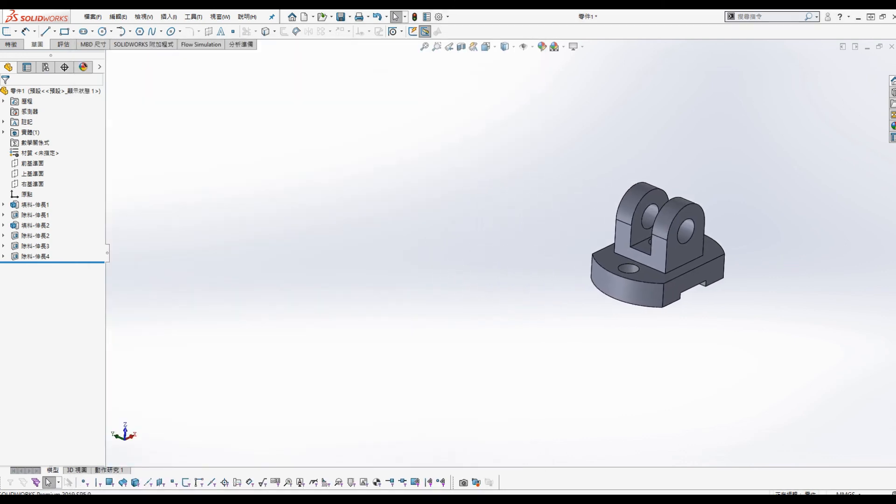
left_click(397, 499)
scroll(612, 247, "up", 1)
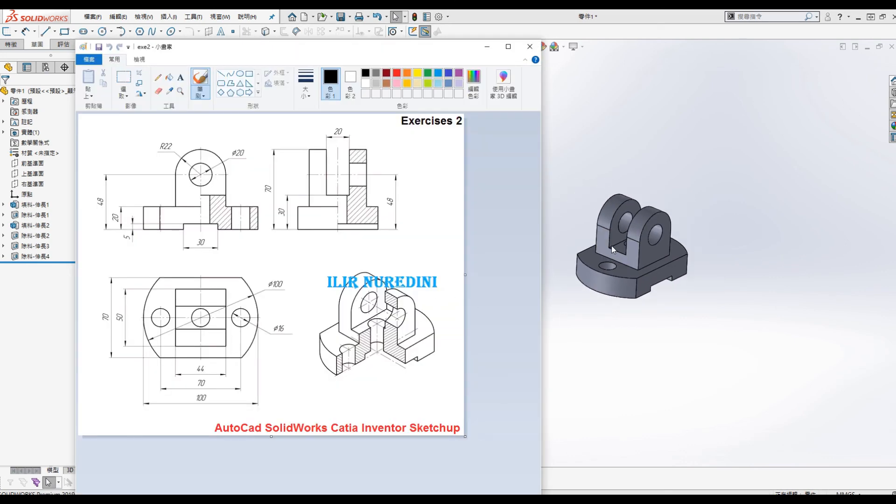
scroll(612, 246, "down", 3)
middle_click_drag(631, 286, 685, 278, "ctrl")
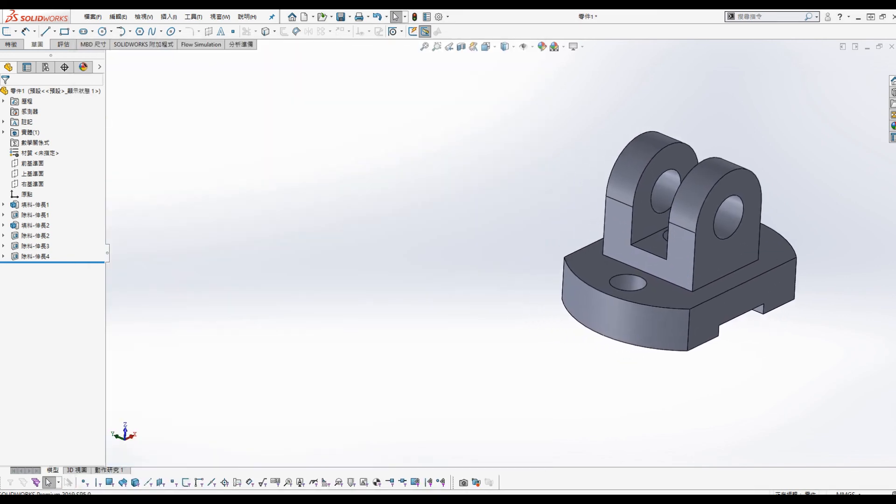
key("alt+Tab")
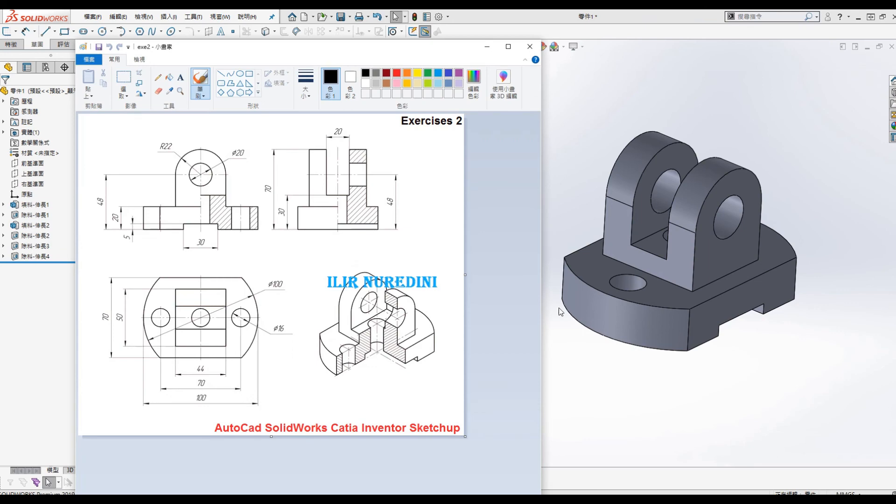
mouse_move(694, 288)
middle_mouse_down()
mouse_move(660, 310)
mouse_move(684, 337)
mouse_move(685, 282)
middle_mouse_up()
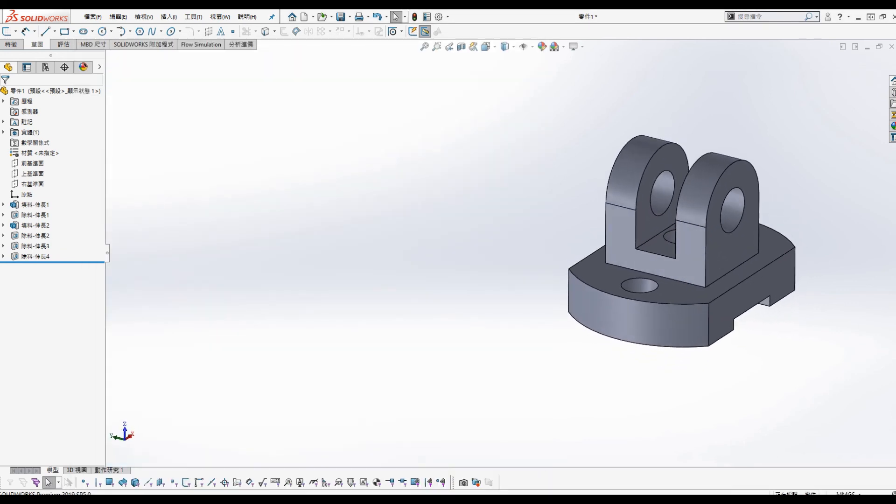
key("alt+Tab")
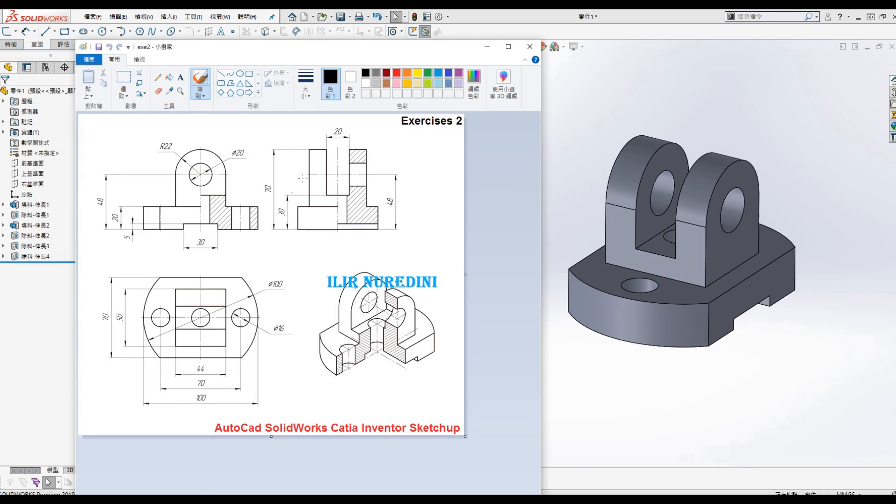